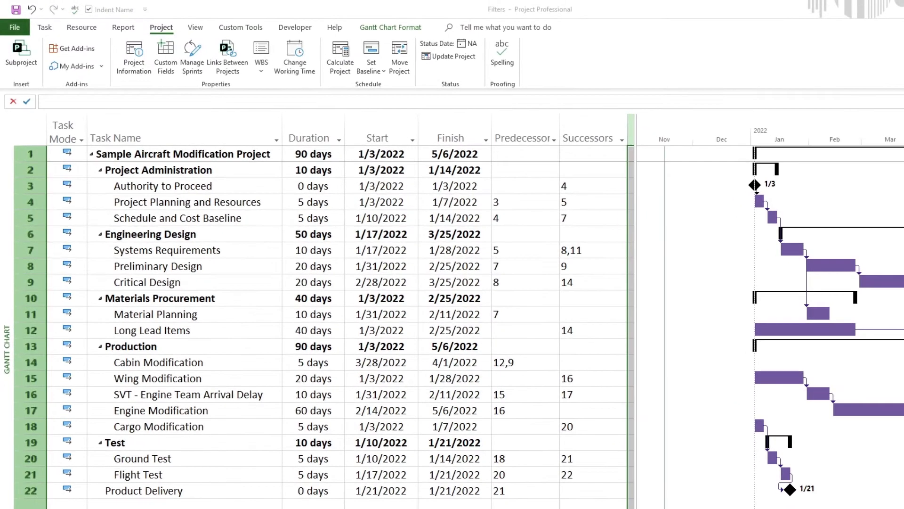
Step: Widen the Predecessors column in the task table until its full heading fits
click(534, 130)
drag(559, 130, 571, 125)
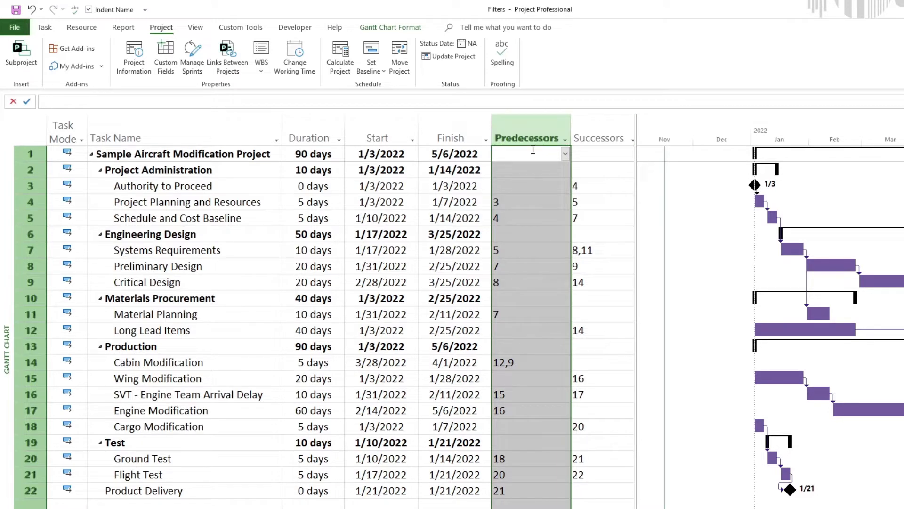
click(531, 198)
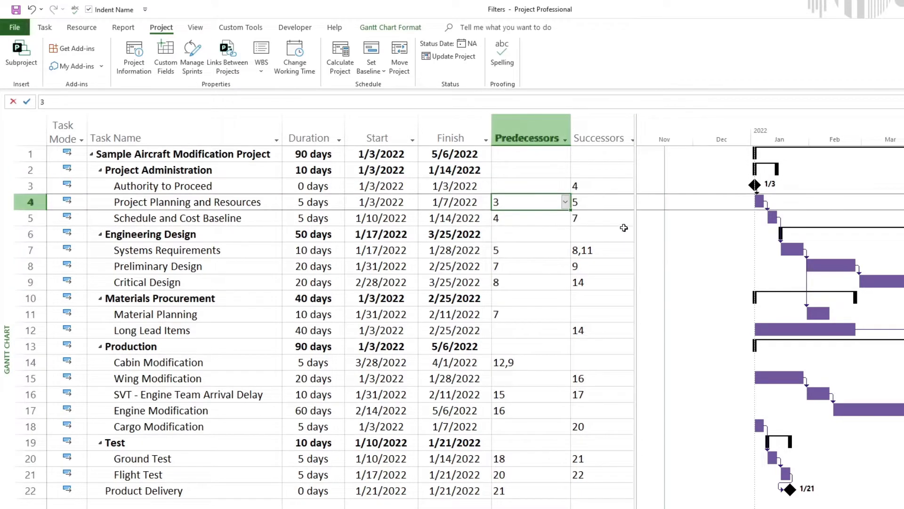
drag(641, 228, 659, 229)
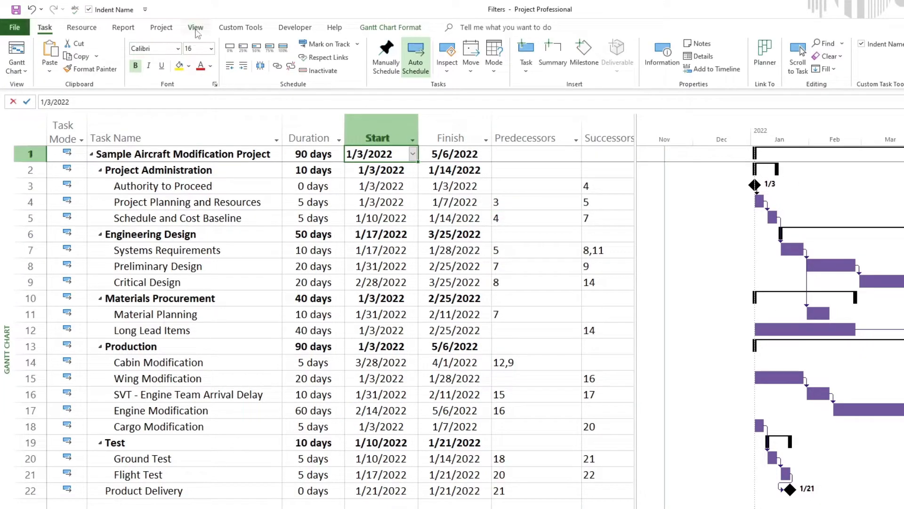
Step: Open a new task filter definition from the More Filters list
click(195, 27)
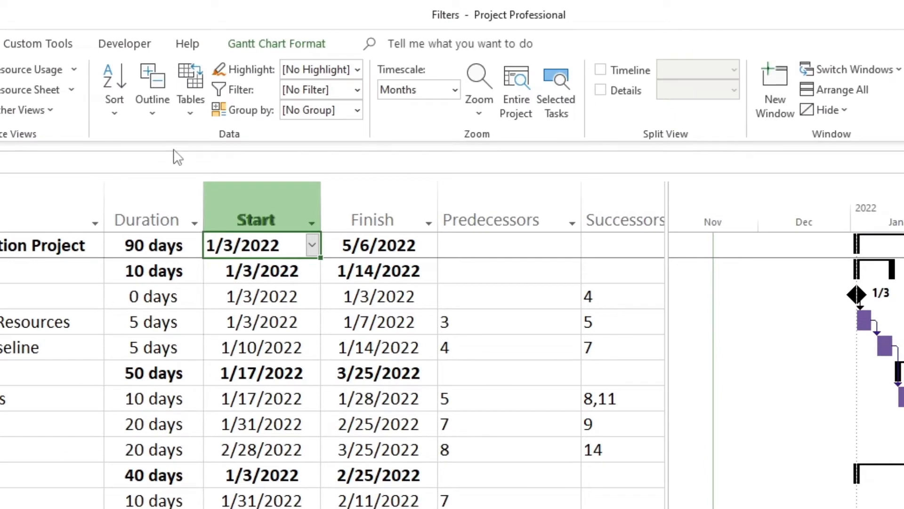
click(357, 90)
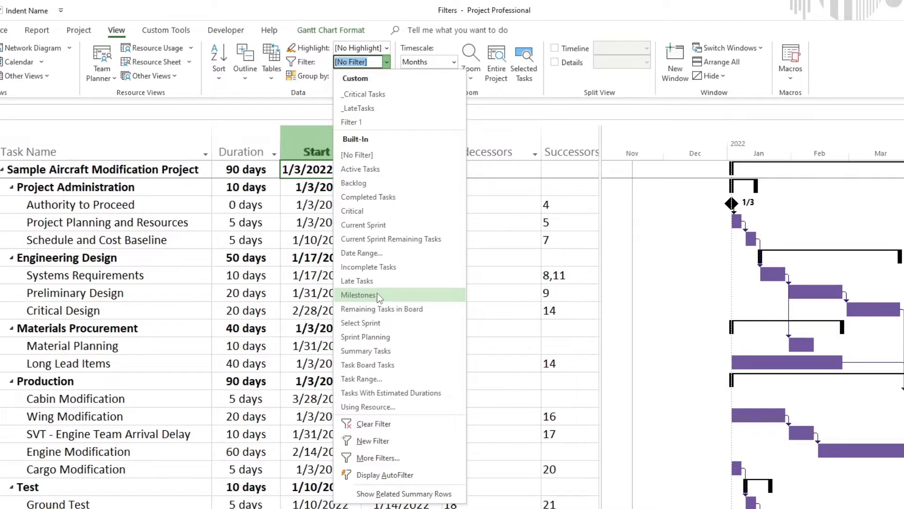
click(414, 462)
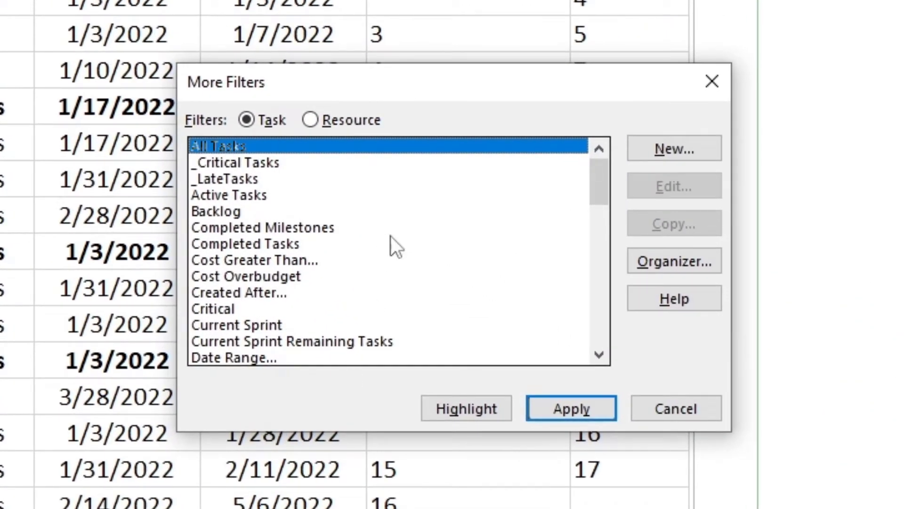
click(694, 149)
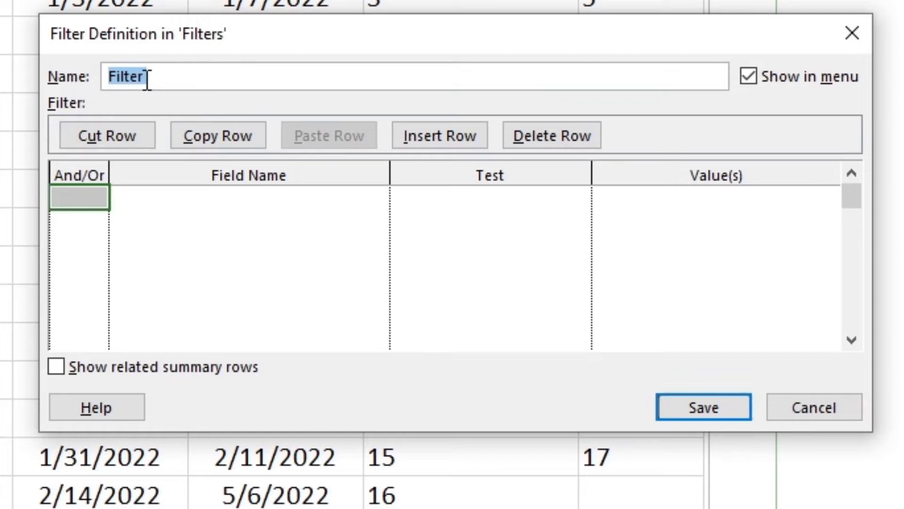
Step: Name the new filter "_Missing Predecessors", with the leading underscore
click(164, 80)
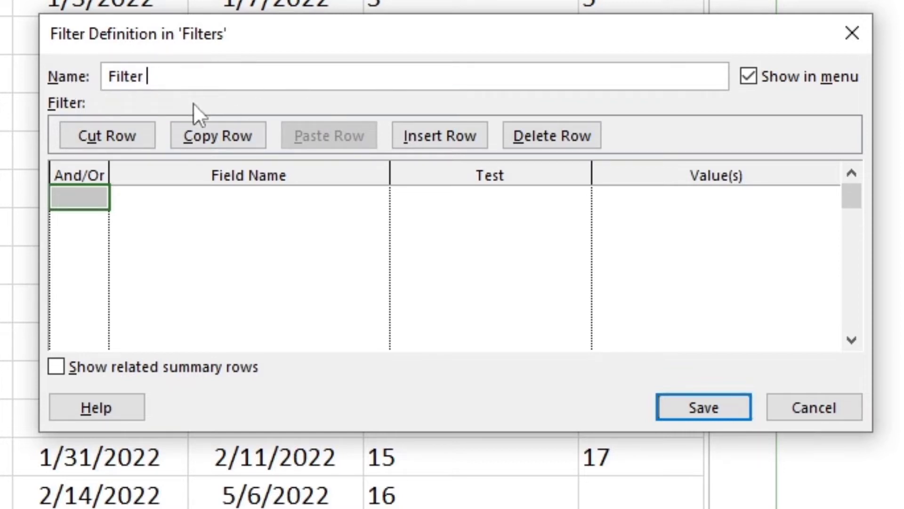
key(BackSpace)
key(BackSpace)
key(BackSpace)
key(BackSpace)
key(BackSpace)
key(BackSpace)
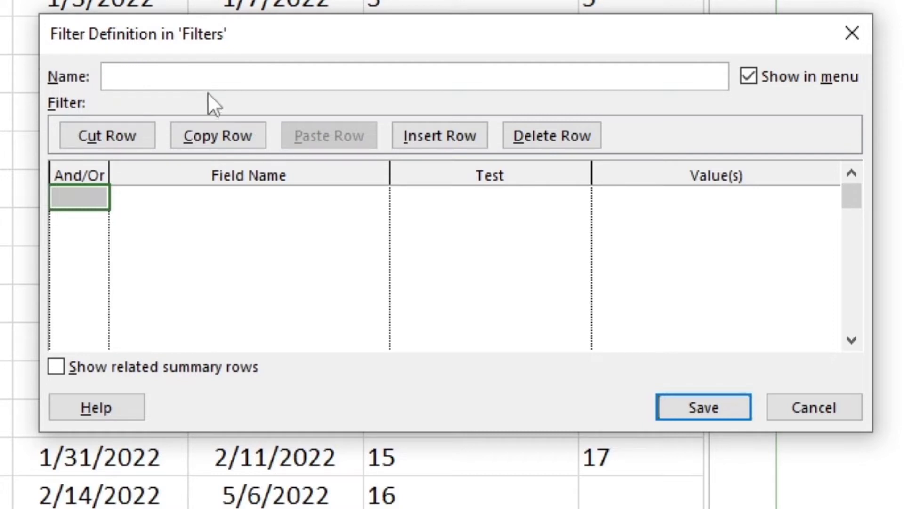
text(_Missing Pre)
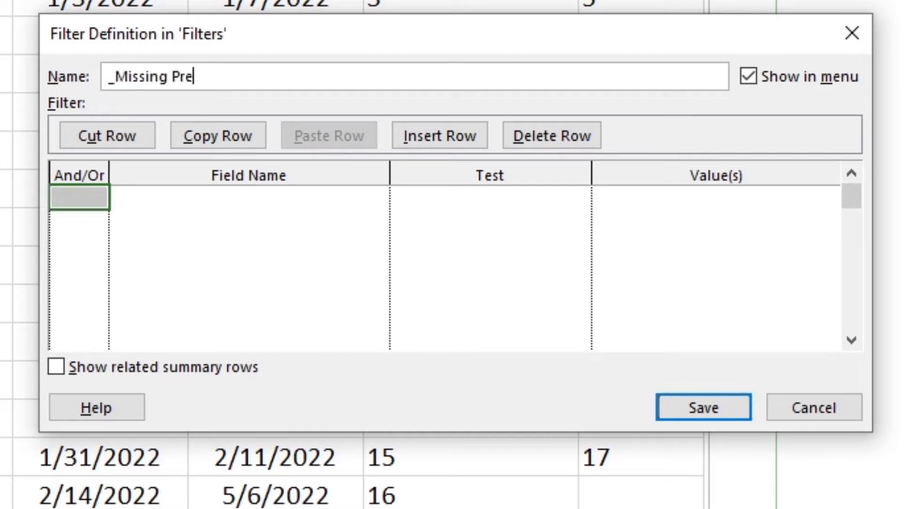
text(decessors)
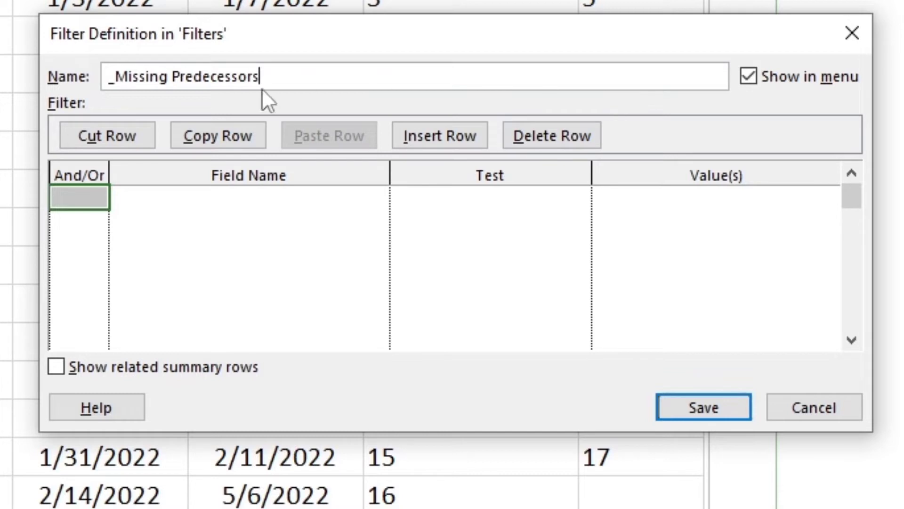
click(116, 76)
drag(104, 81, 121, 82)
click(262, 78)
Step: Set the first condition's field name to Predecessors, leaving its And/Or operator empty
click(80, 200)
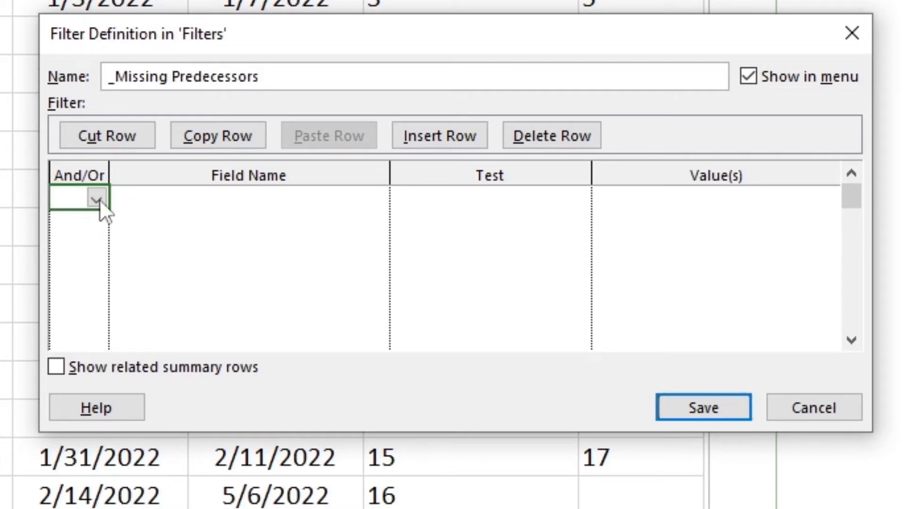
click(97, 199)
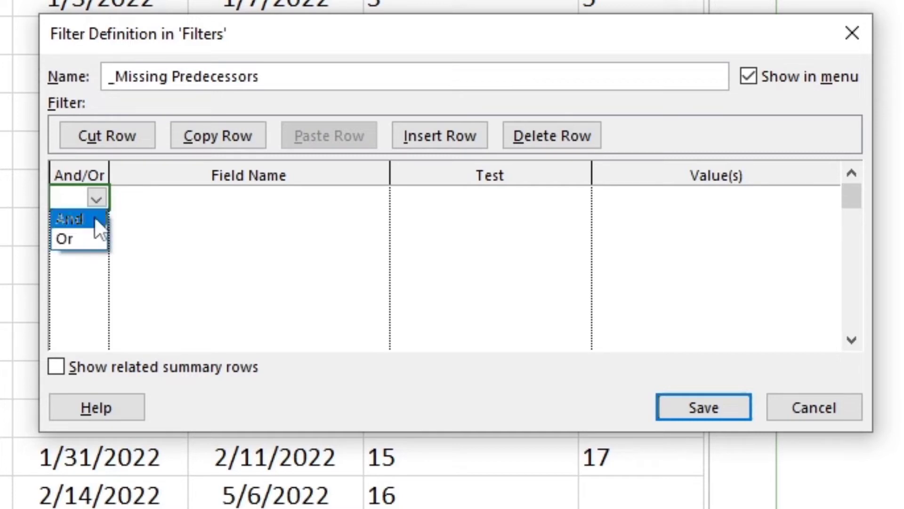
click(154, 204)
click(184, 203)
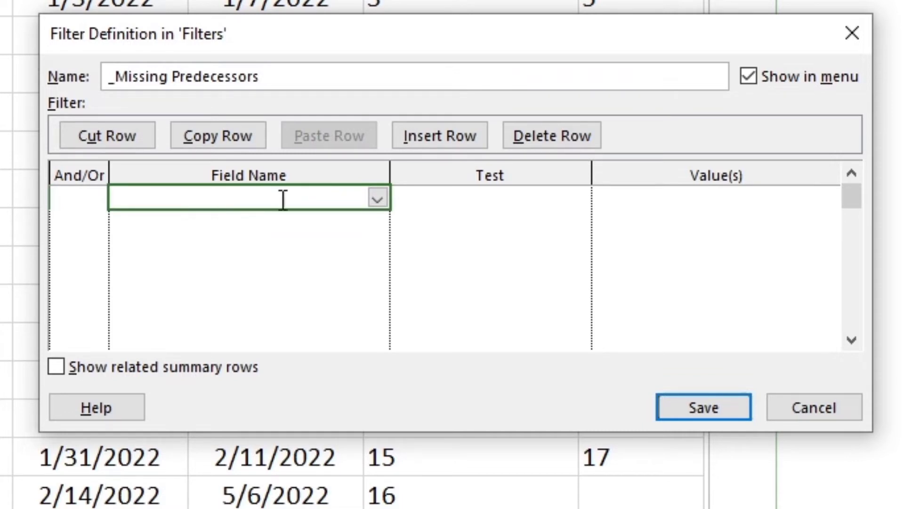
click(378, 199)
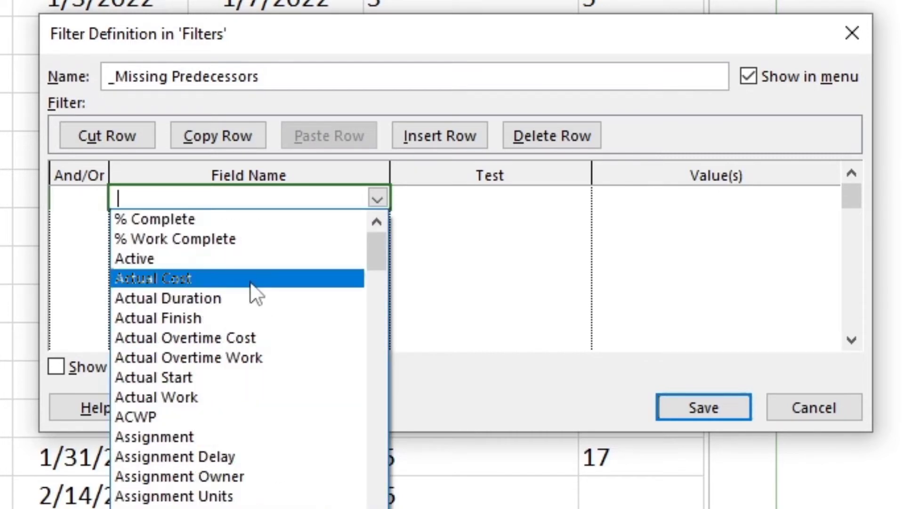
text(Rp)
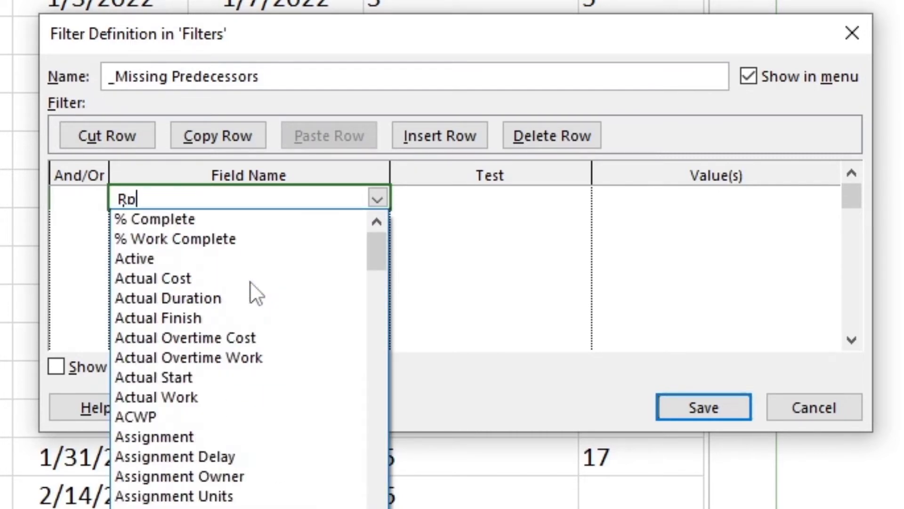
key(BackSpace)
key(BackSpace)
text(Predecessors)
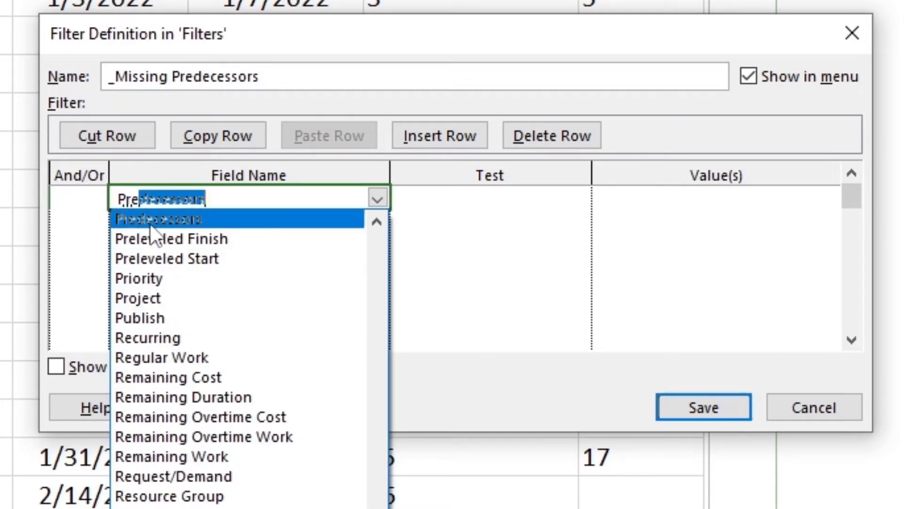
click(264, 219)
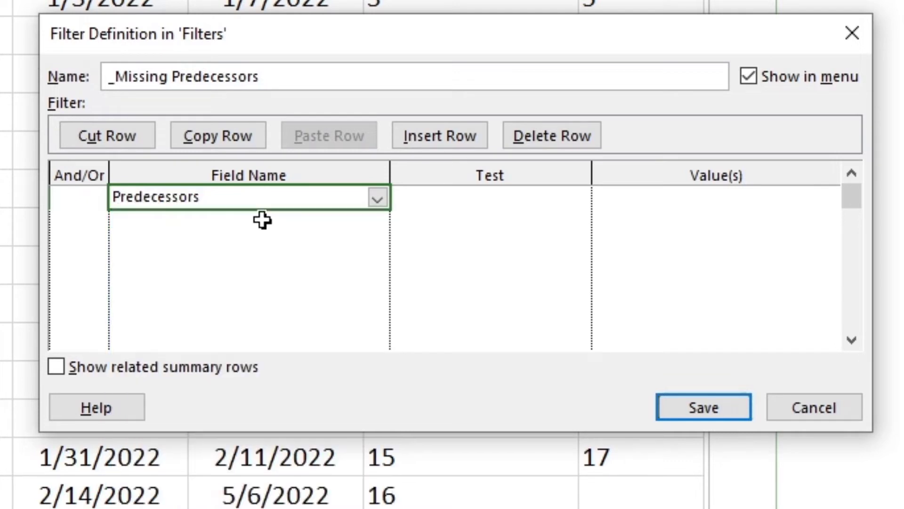
Step: Set the Predecessors condition's test to "equals" and leave its value blank
click(500, 205)
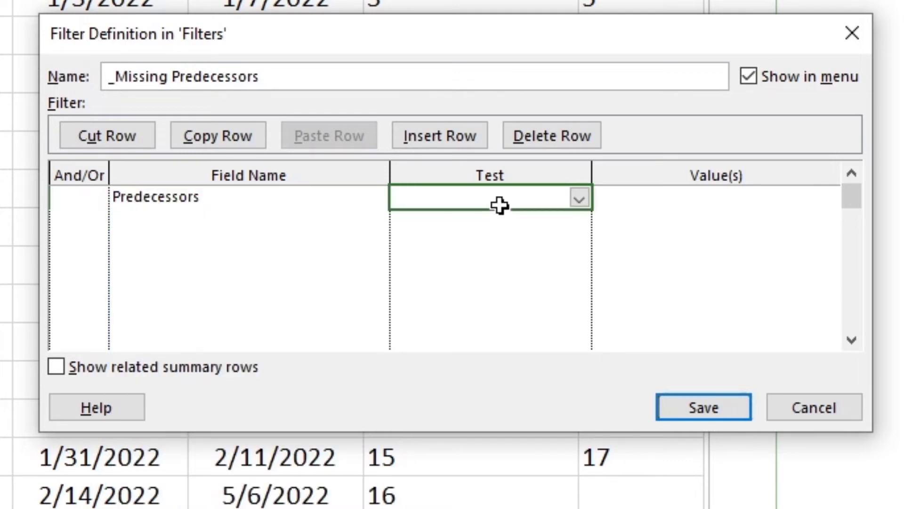
click(580, 200)
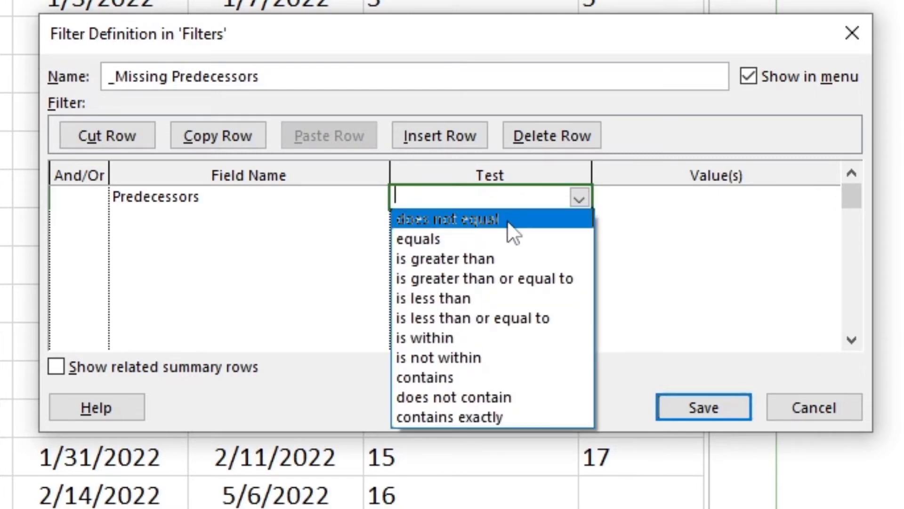
click(472, 240)
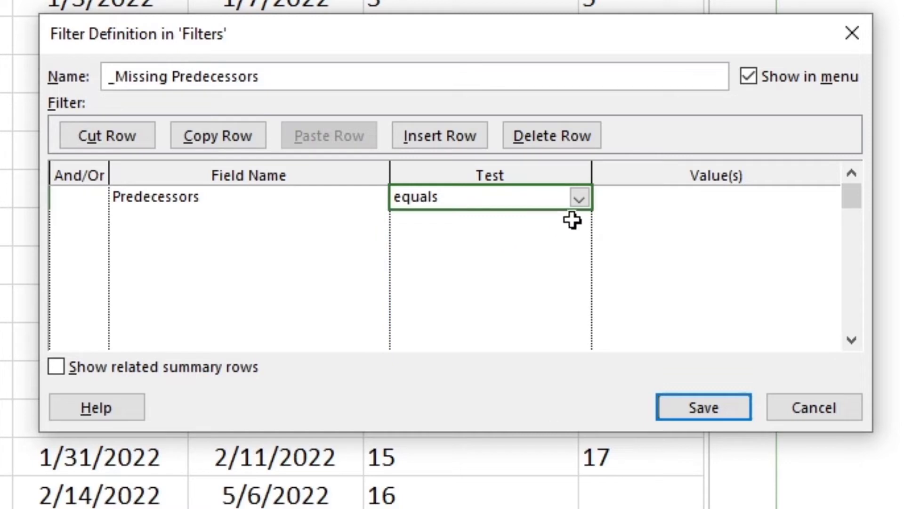
click(640, 203)
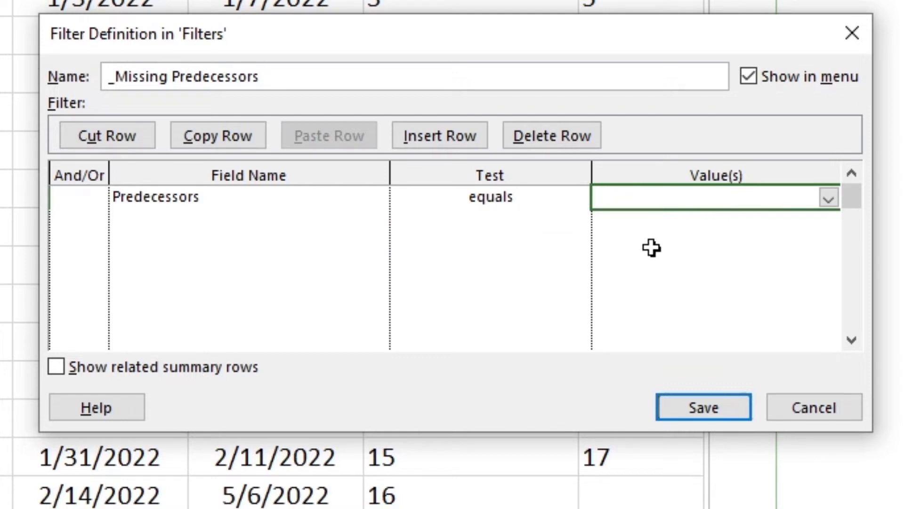
Step: Add a second filter condition joined with And, using Active as its field name
click(77, 221)
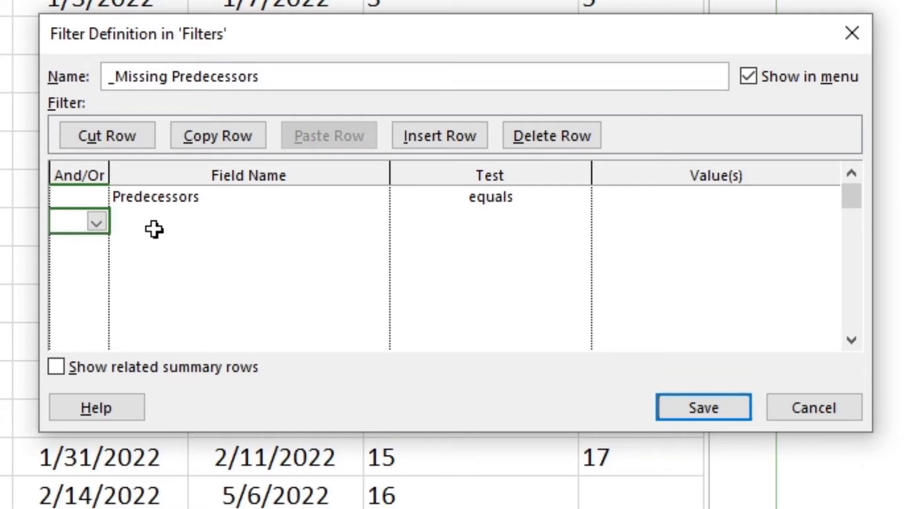
click(97, 224)
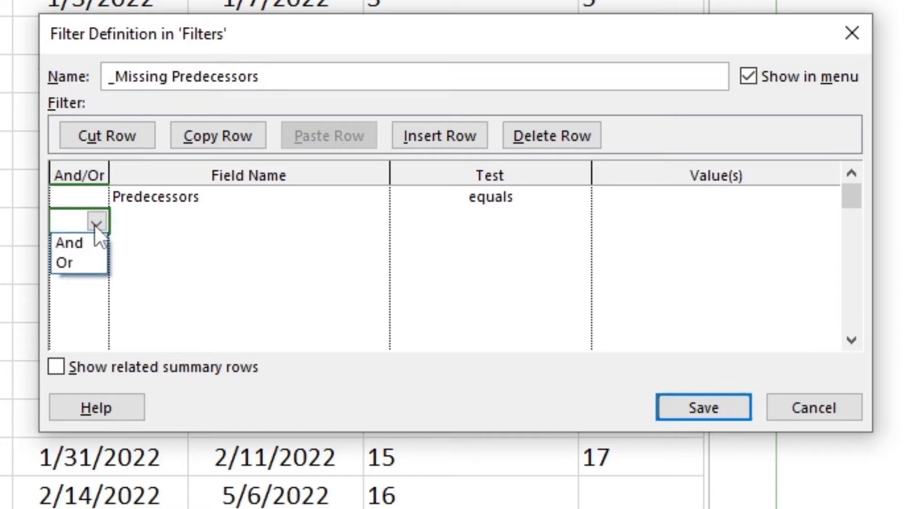
click(90, 247)
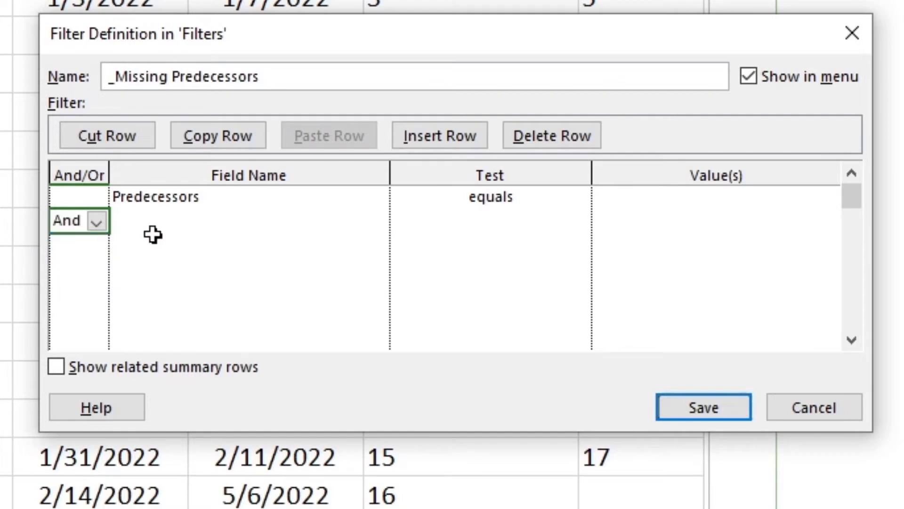
click(156, 225)
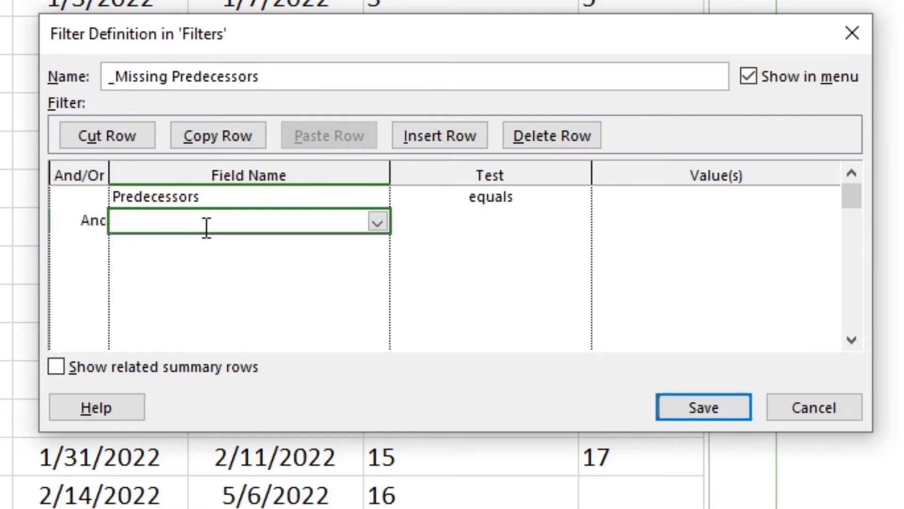
click(376, 229)
click(218, 283)
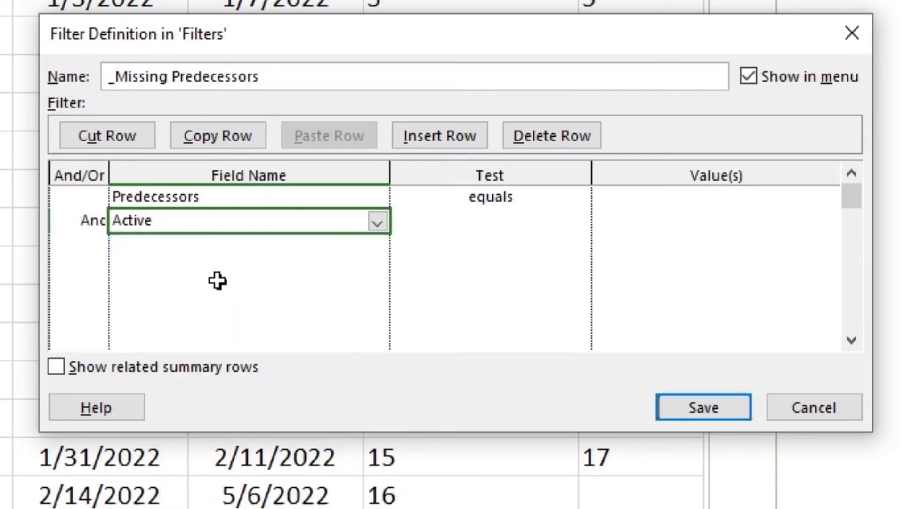
Step: Set the Active condition's test to "equals" and its value to Yes
click(485, 223)
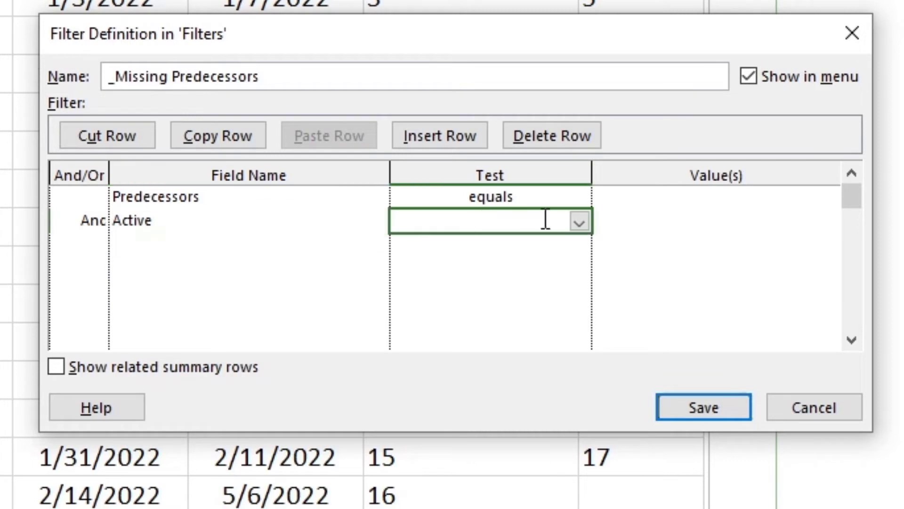
click(579, 223)
click(492, 261)
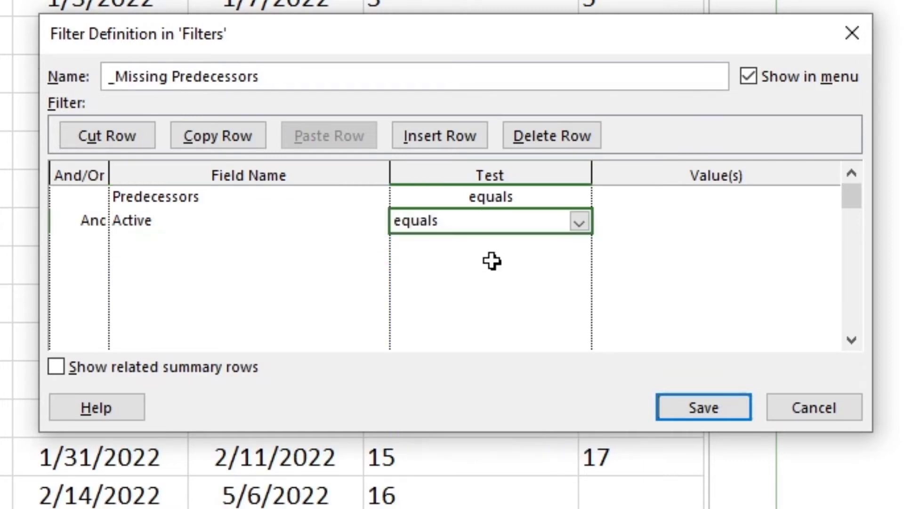
click(640, 223)
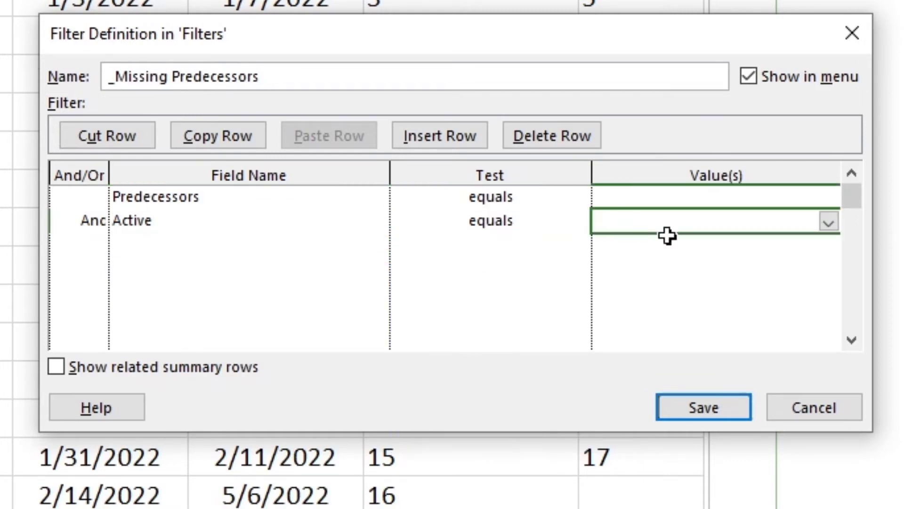
click(827, 222)
click(666, 270)
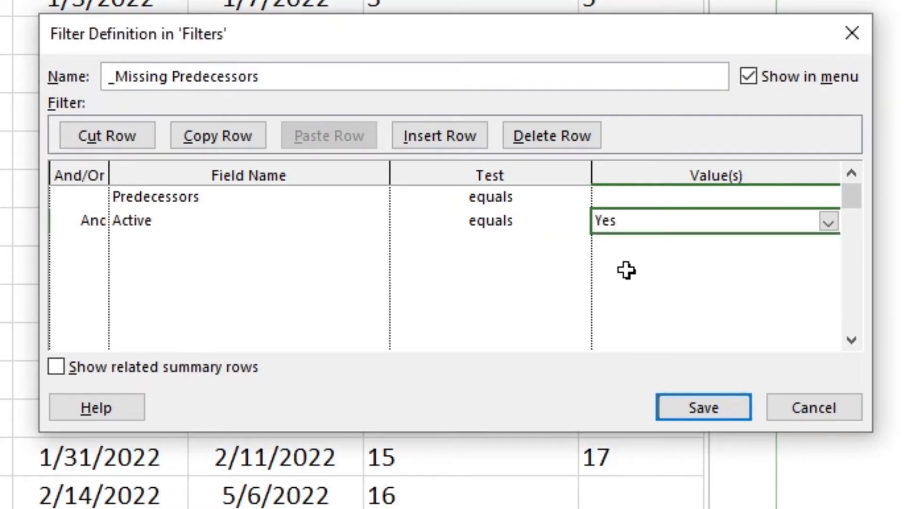
key(Tab)
Step: Duplicate the Active condition row into the empty third row of the filter definition
click(141, 200)
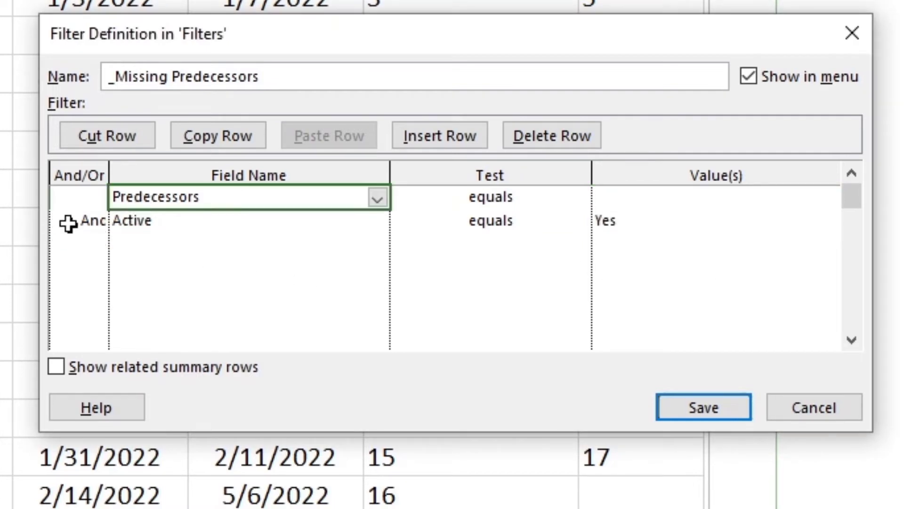
click(68, 224)
click(74, 244)
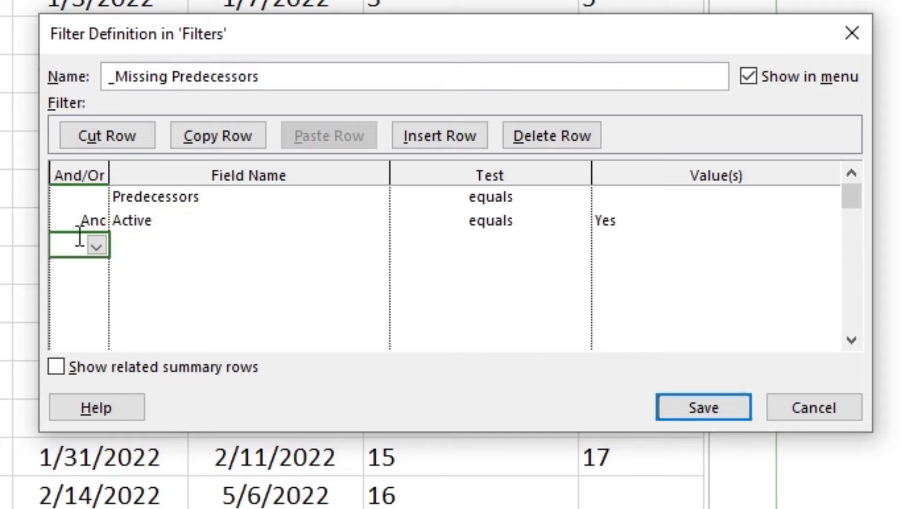
click(83, 225)
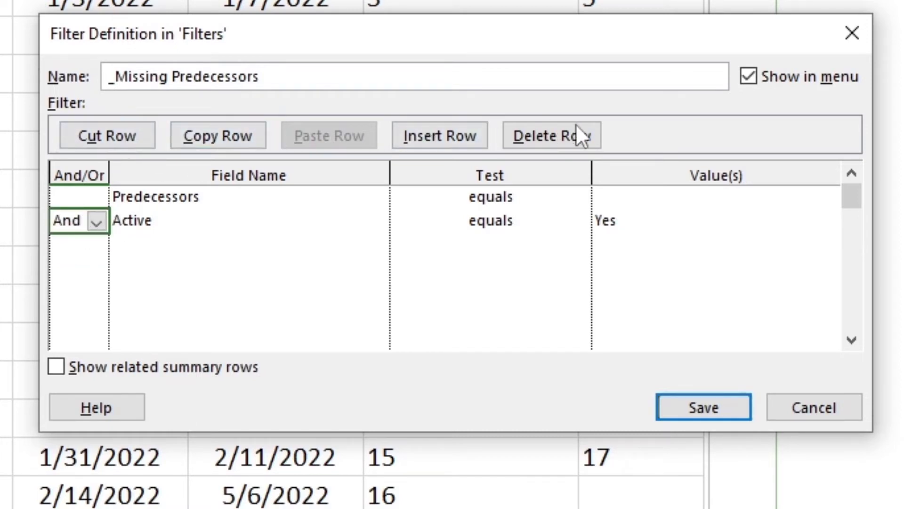
click(215, 134)
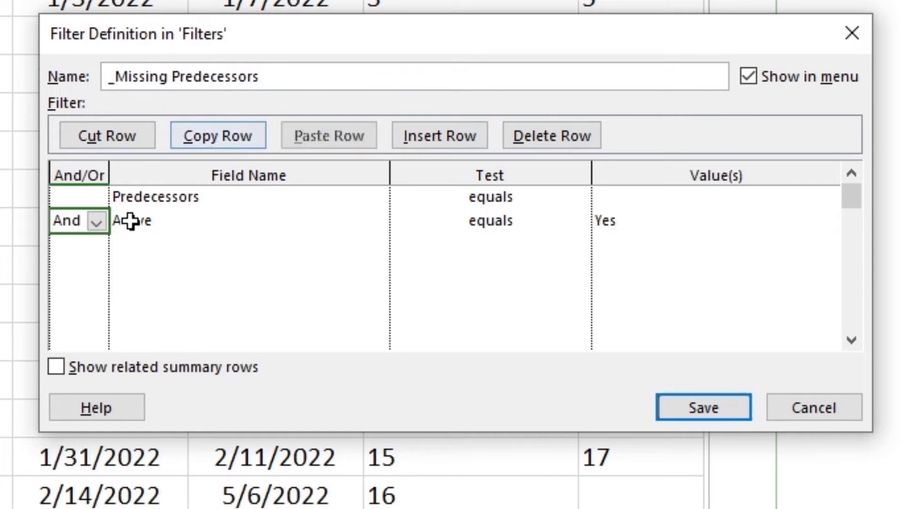
click(80, 252)
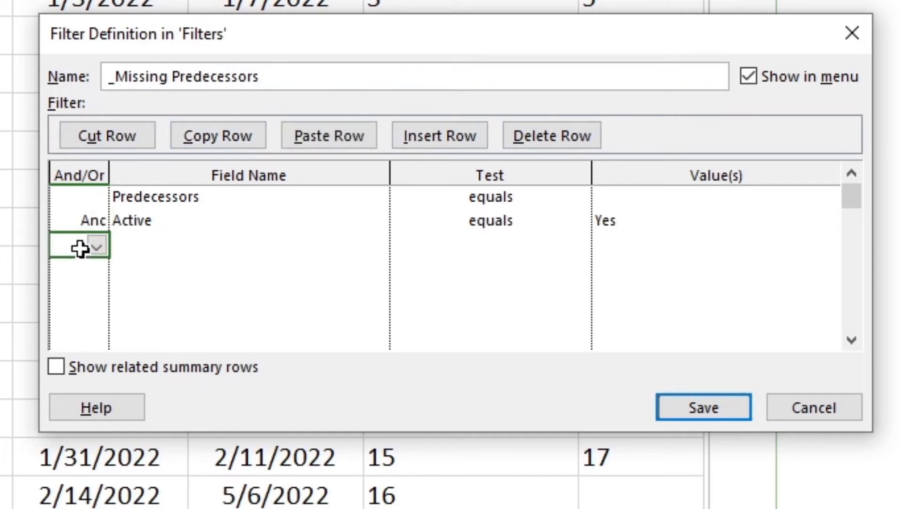
click(333, 137)
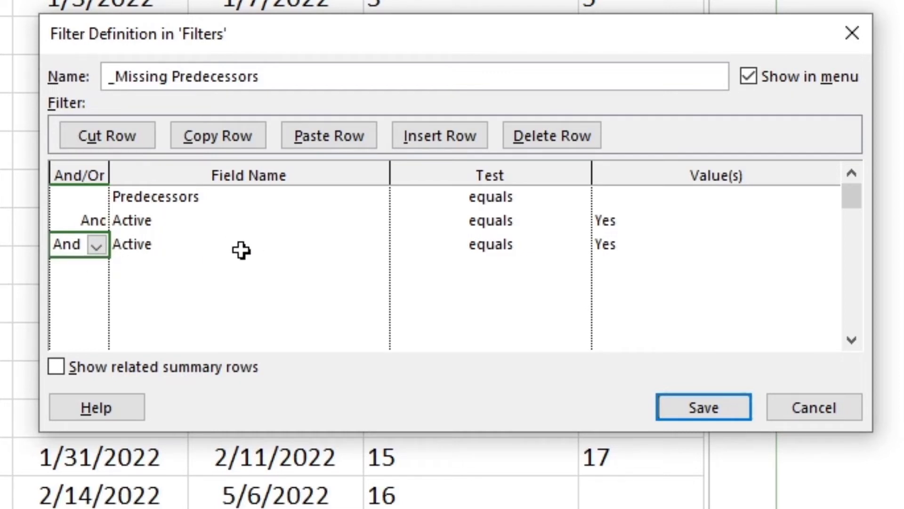
Step: Change the third condition's field name to Summary
click(176, 248)
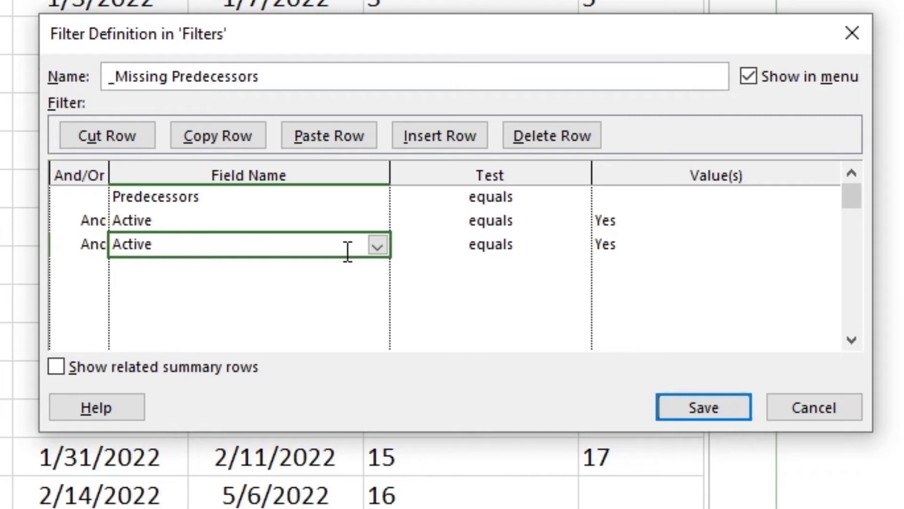
click(377, 246)
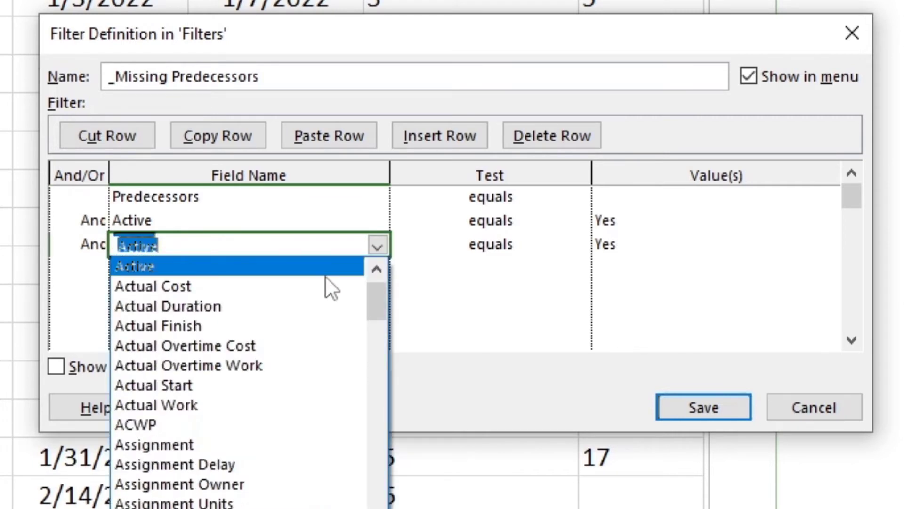
text(Summary)
key(Return)
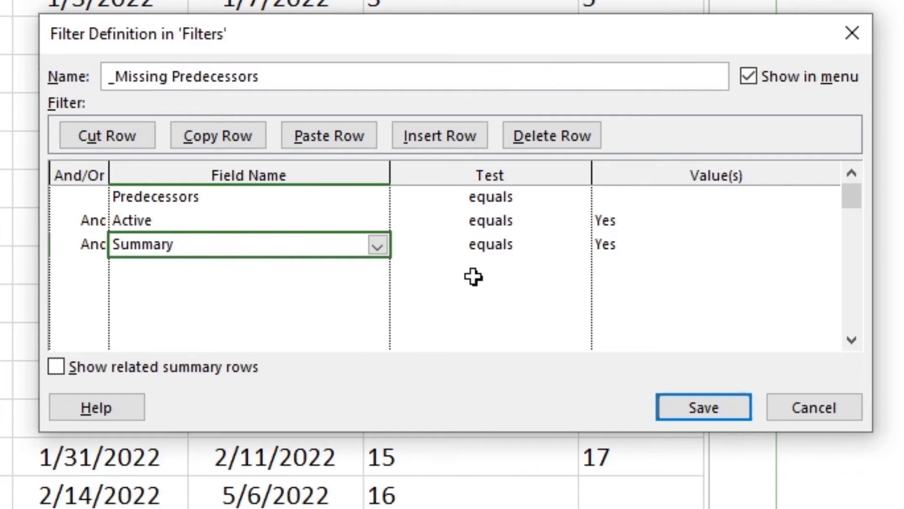
Step: Keep the Summary condition's test as "equals" and set its value to No
click(498, 245)
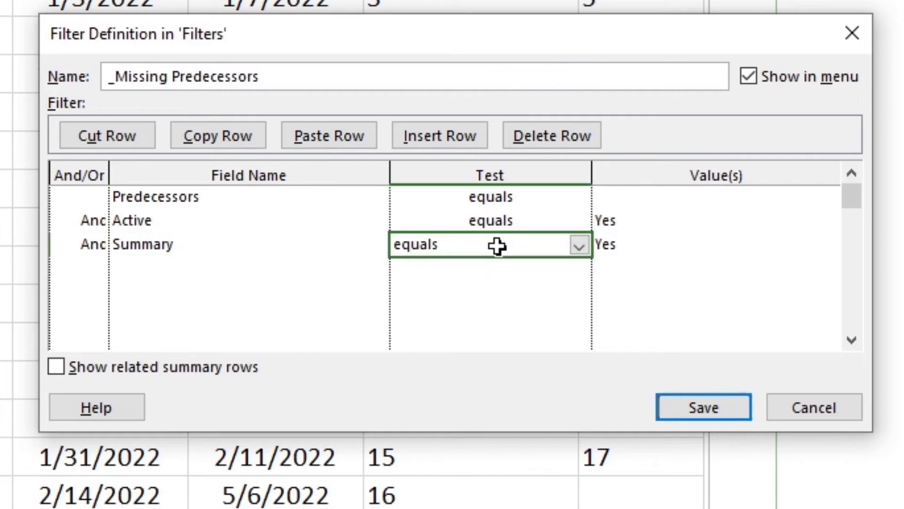
click(630, 248)
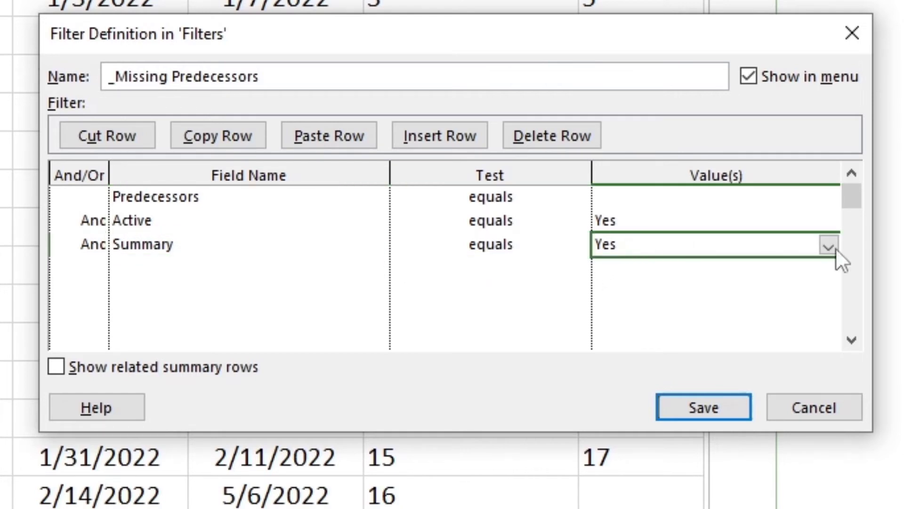
click(828, 245)
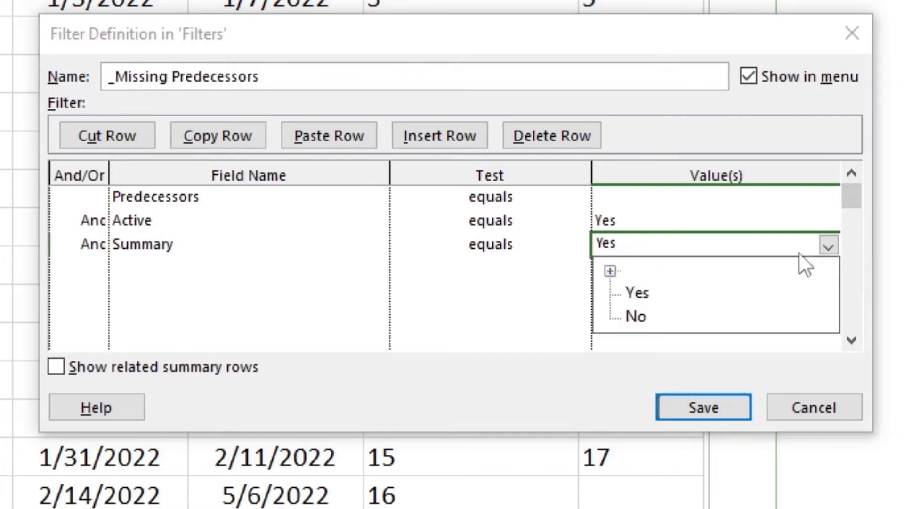
click(636, 315)
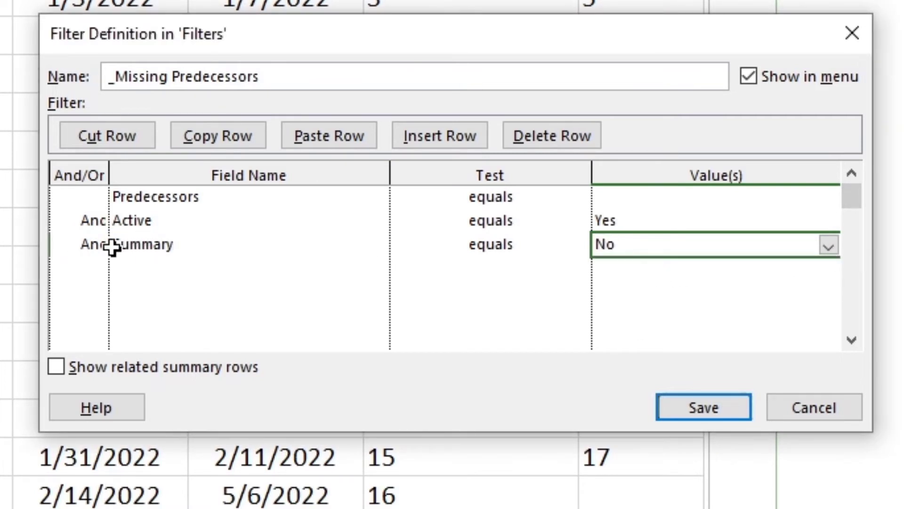
click(149, 244)
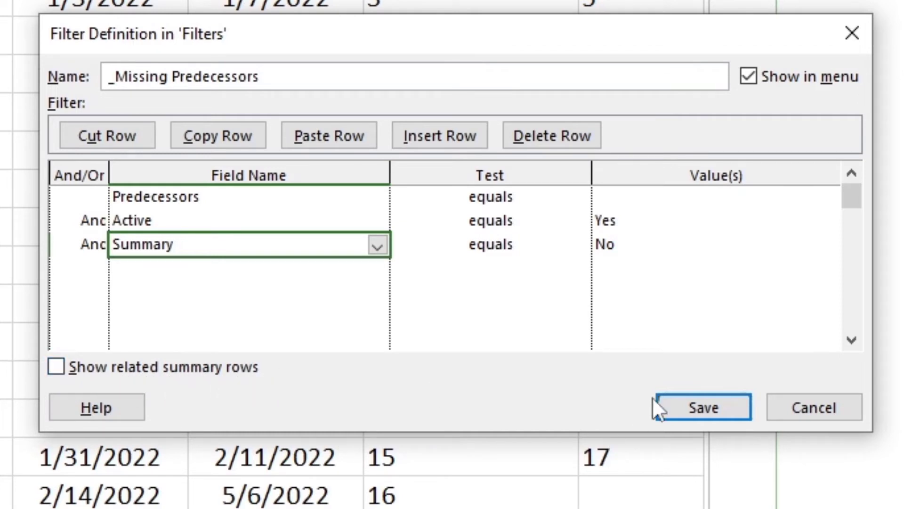
Step: Save the filter definition and apply the _Missing Predecessors filter to the schedule
click(698, 407)
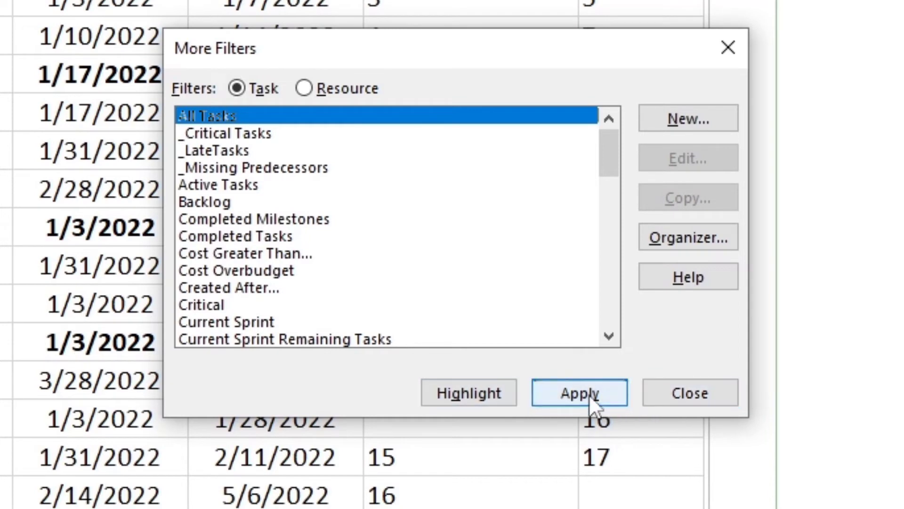
click(233, 169)
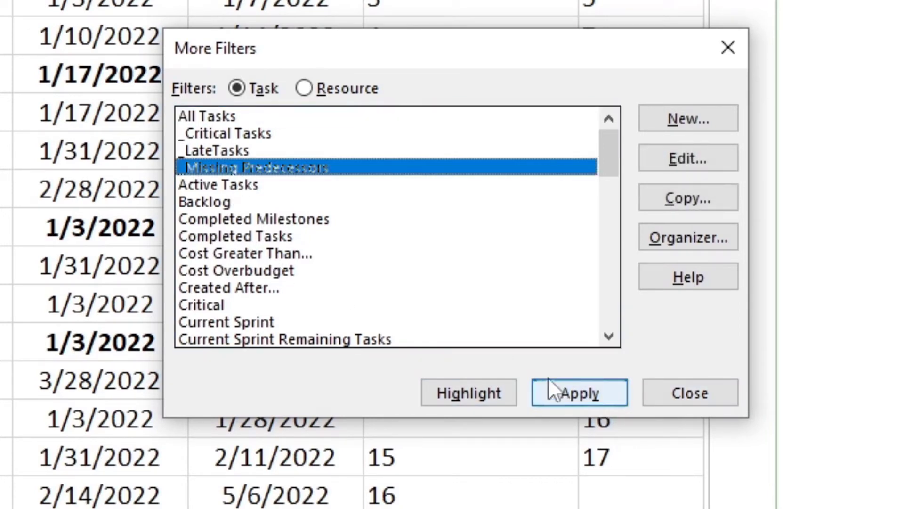
click(582, 392)
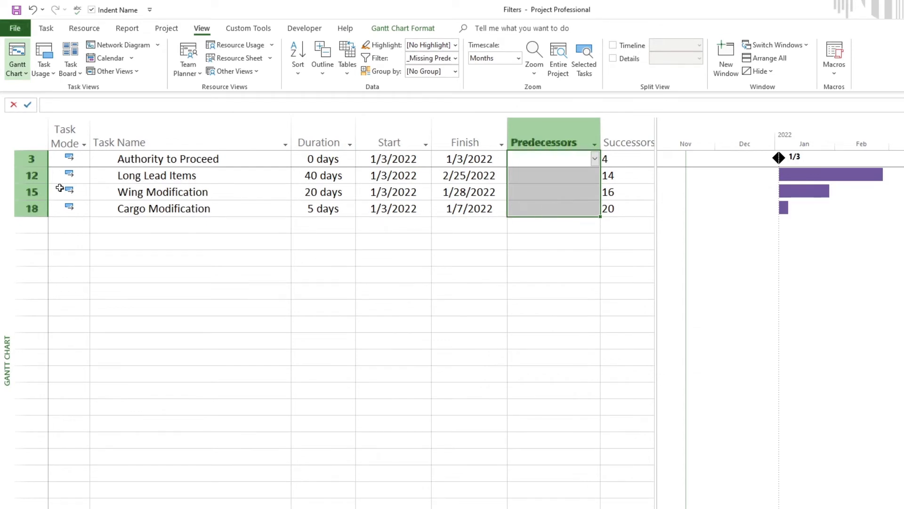
Step: Review the filtered tasks and clear the filter to show the whole schedule again
click(231, 163)
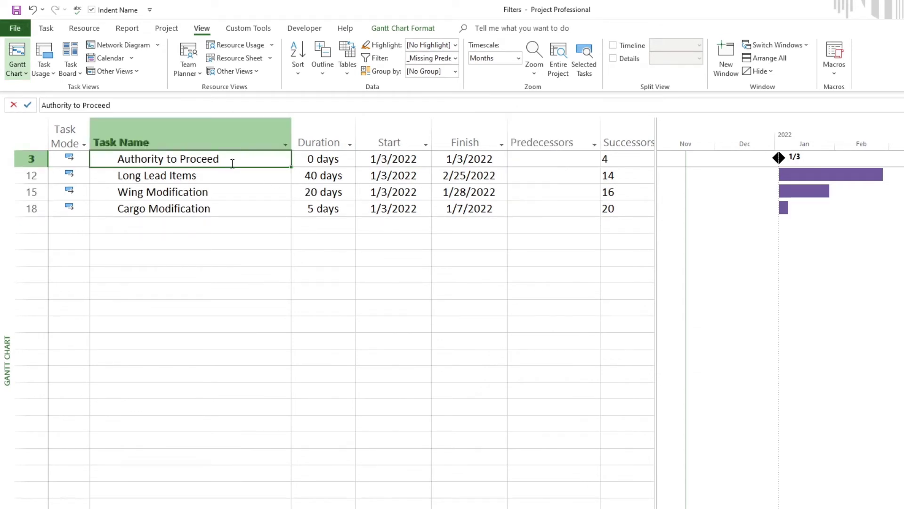
click(241, 182)
click(242, 197)
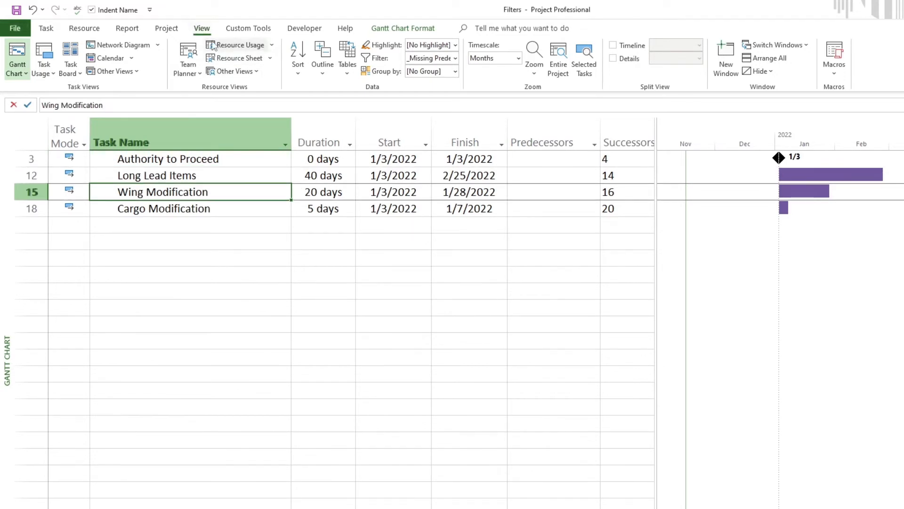
click(455, 58)
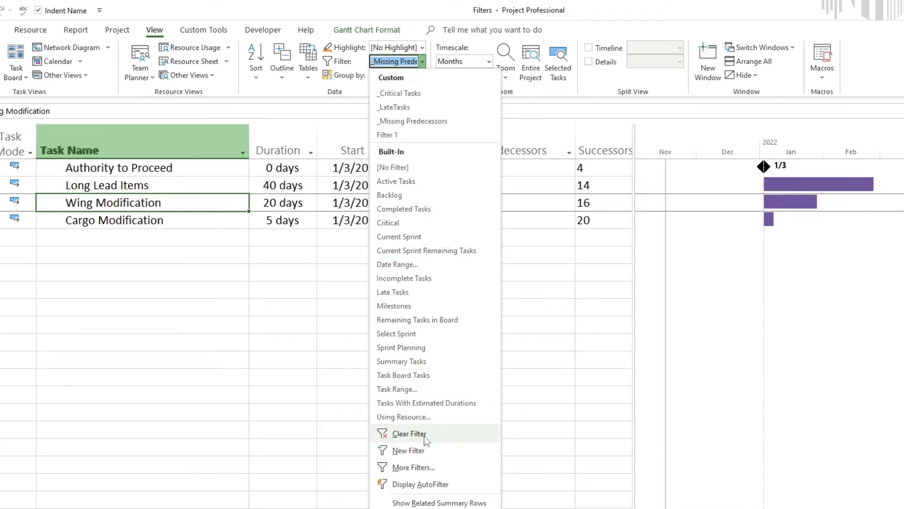
click(409, 433)
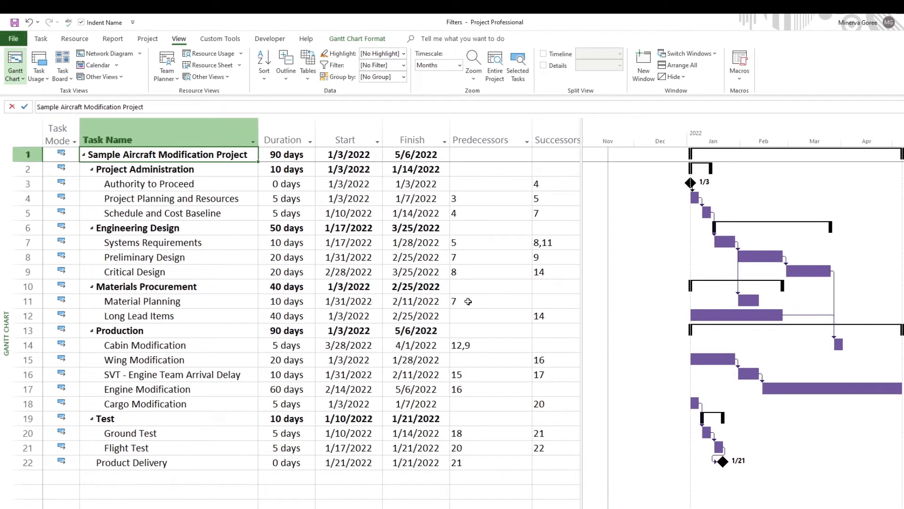
Step: Check the Predecessors cells of Long Lead Items, Wing Modification and Cargo Modification in the full schedule
click(468, 316)
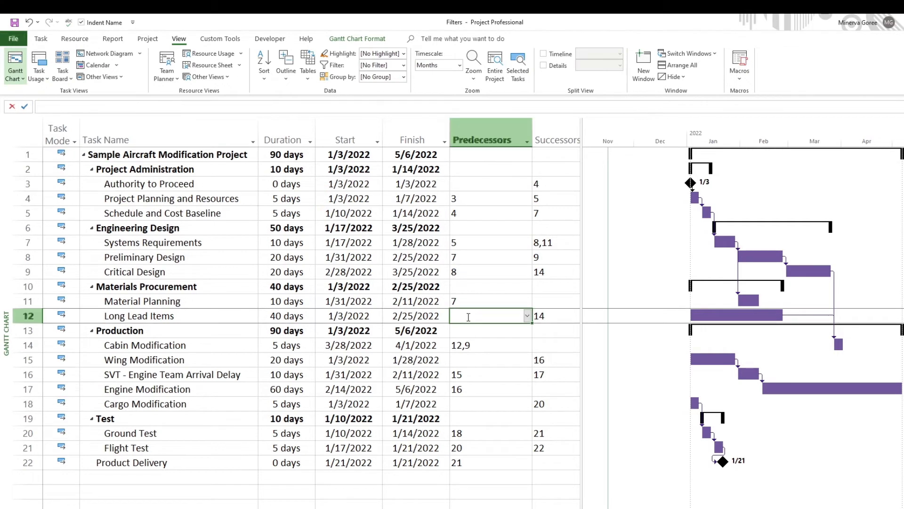
click(477, 360)
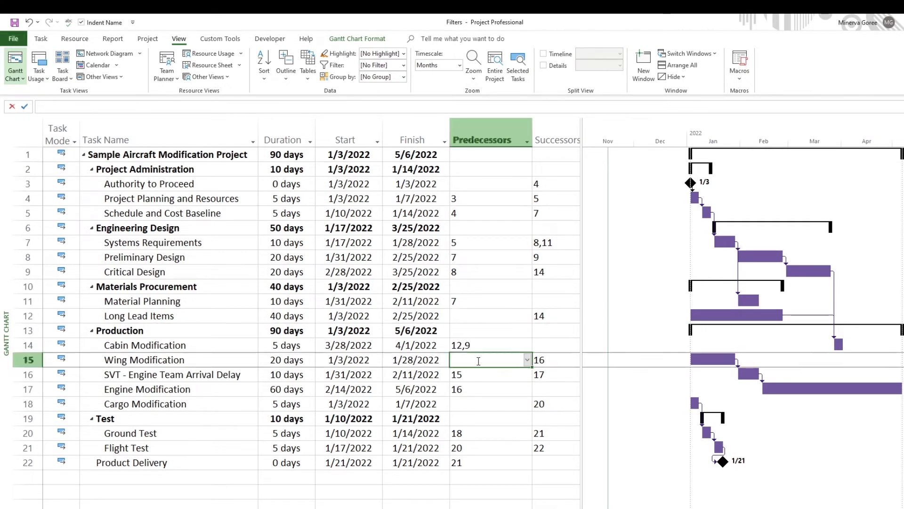
click(479, 405)
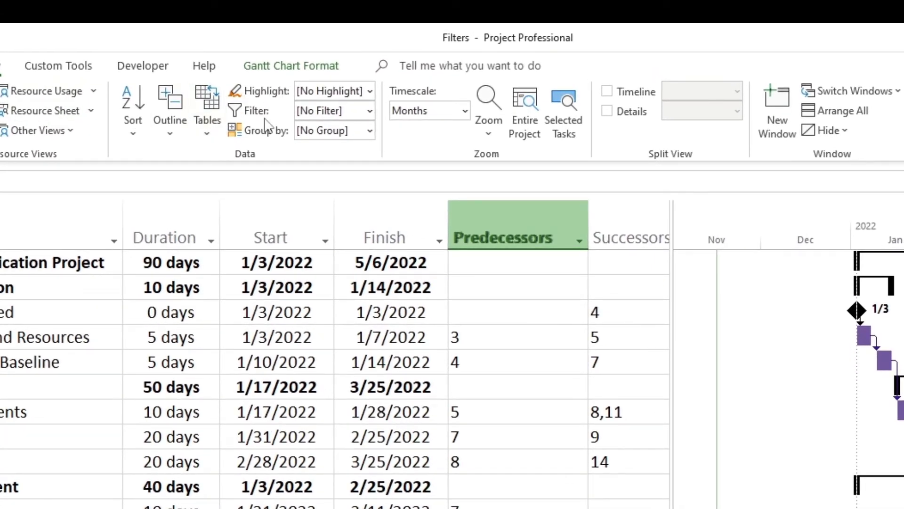
Step: Highlight tasks matching _Missing Predecessors in the full schedule and check the Predecessors cell of Authority to Proceed
click(371, 92)
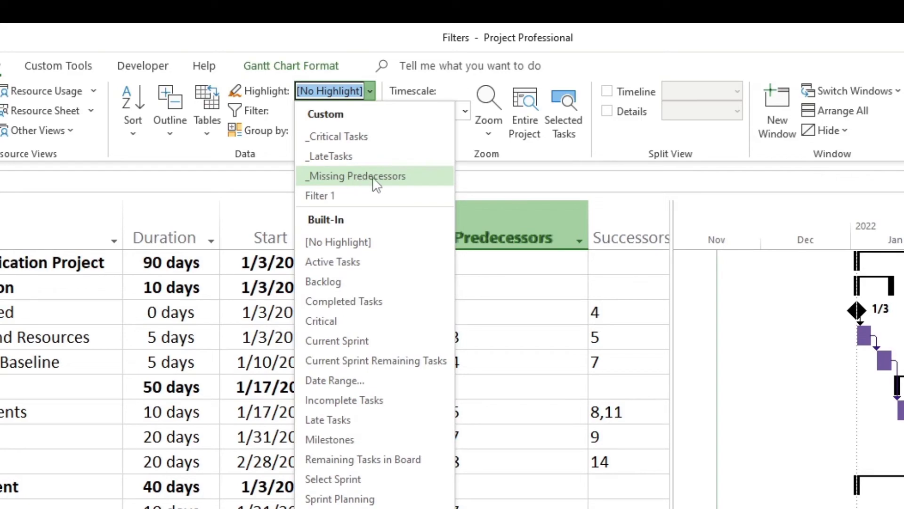
click(406, 178)
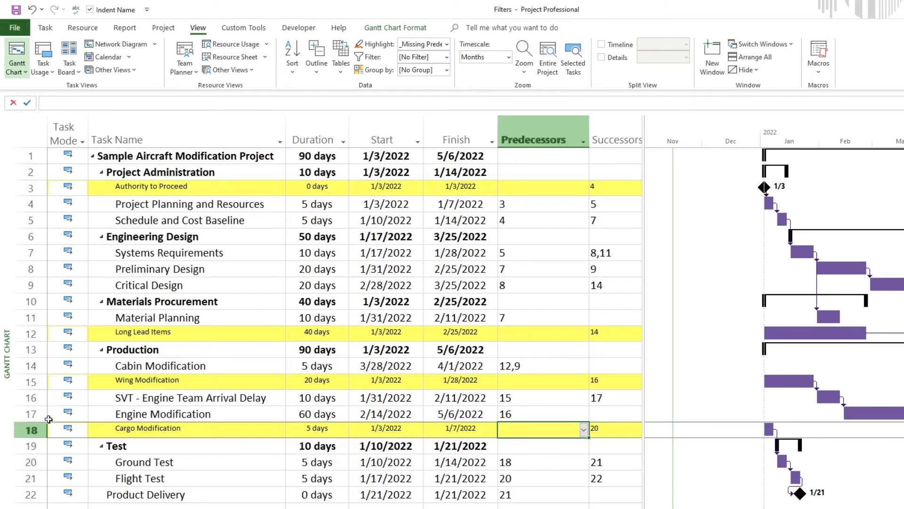
click(30, 188)
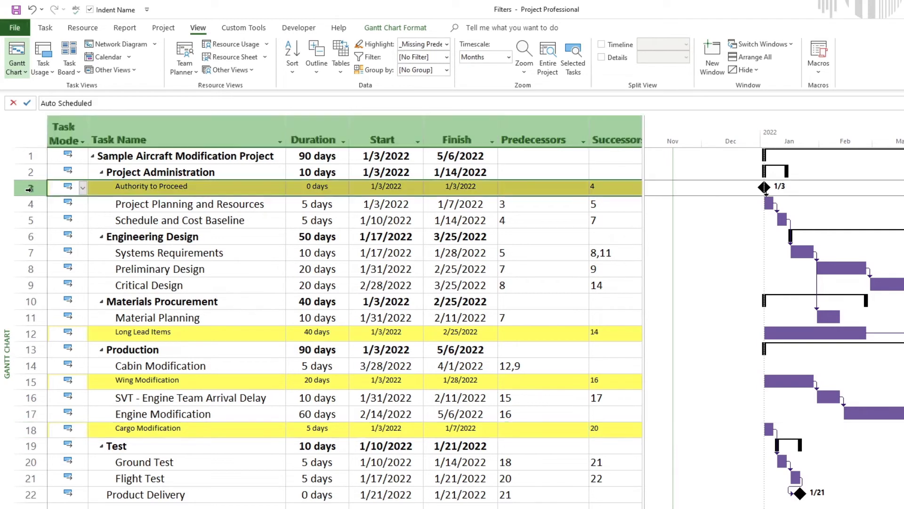
click(530, 185)
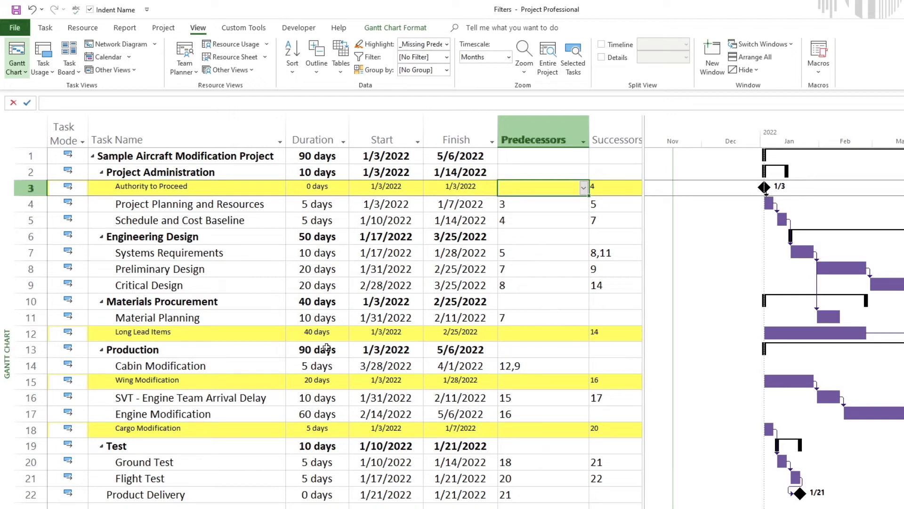
Step: Set the predecessor of the Long Lead Items task to 11
click(39, 337)
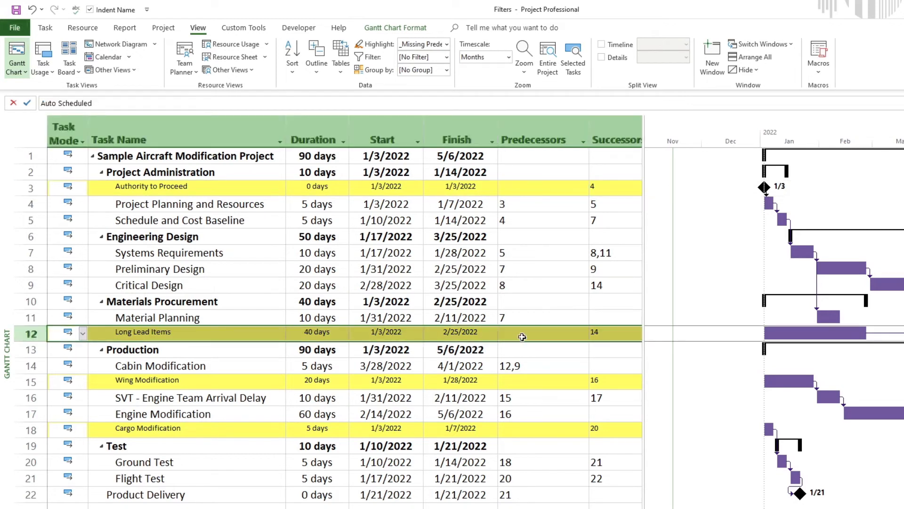
click(530, 330)
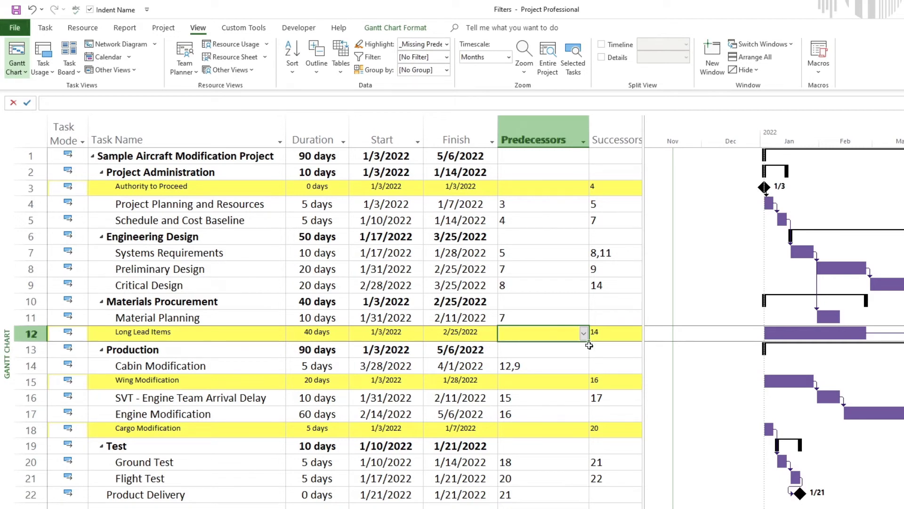
text(11)
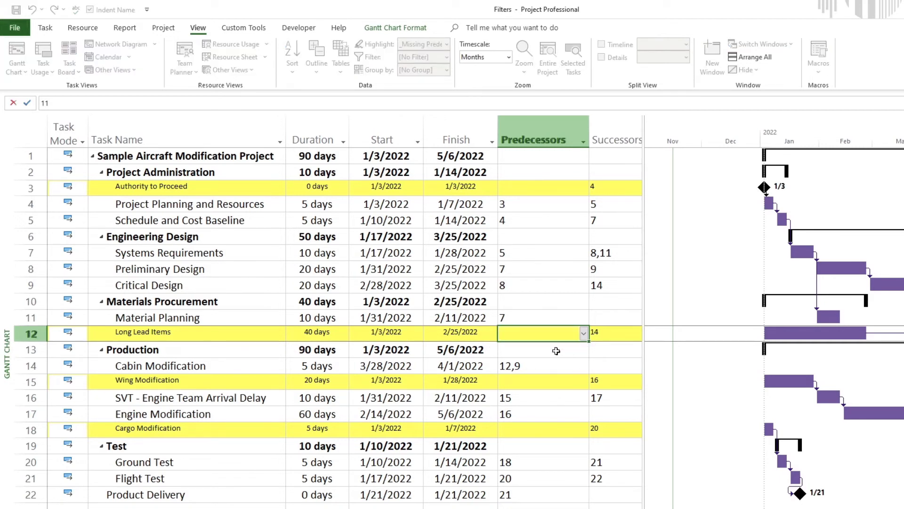
key(Return)
click(527, 336)
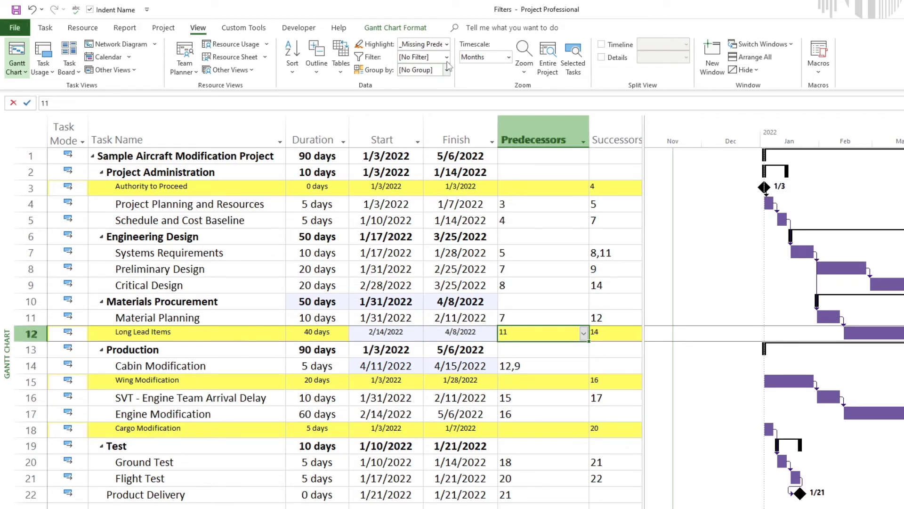
Step: Reapply the _Missing Predecessors highlight and select the Predecessors cell of Wing Modification
click(447, 45)
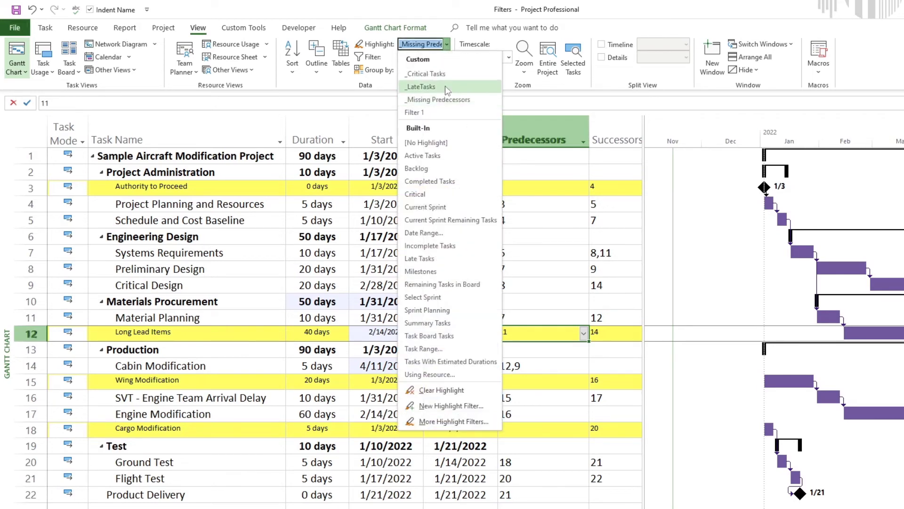
click(448, 105)
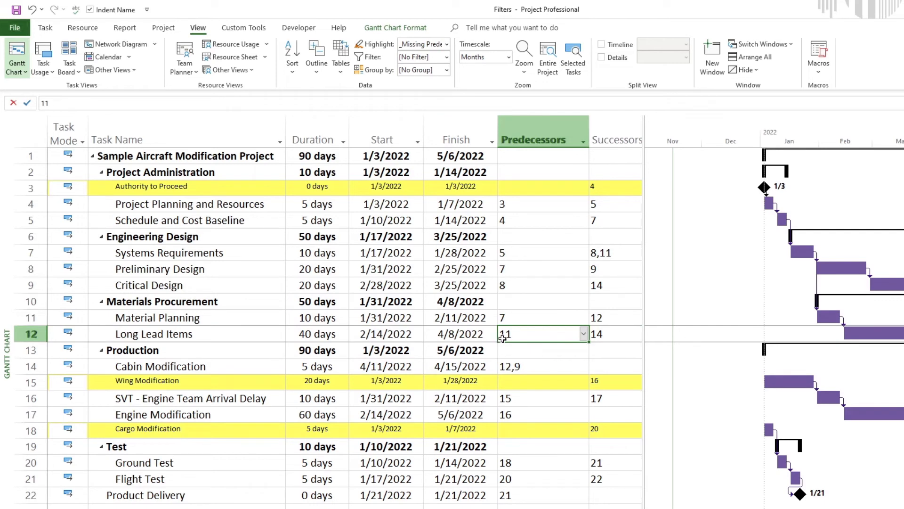
click(529, 384)
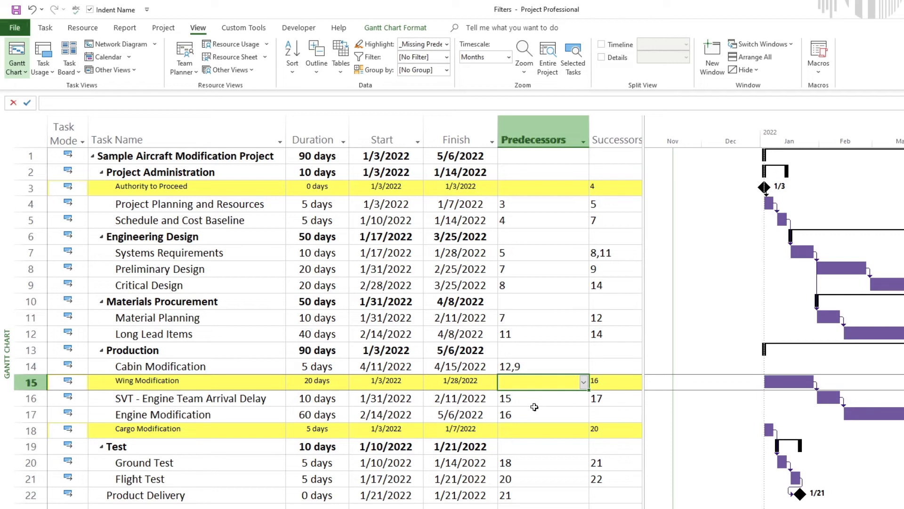
Step: Set the predecessor of Wing Modification to 12 and the predecessor of Cargo Modification to 16
text(12)
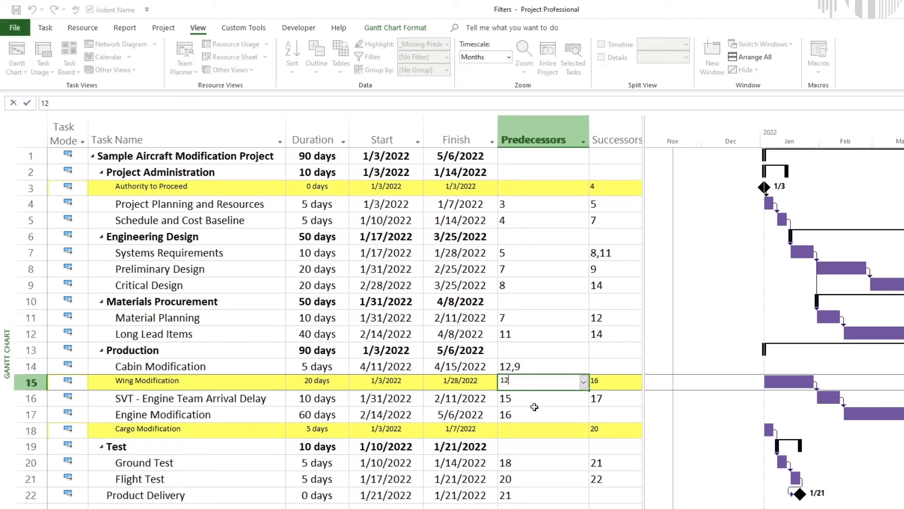
key(Return)
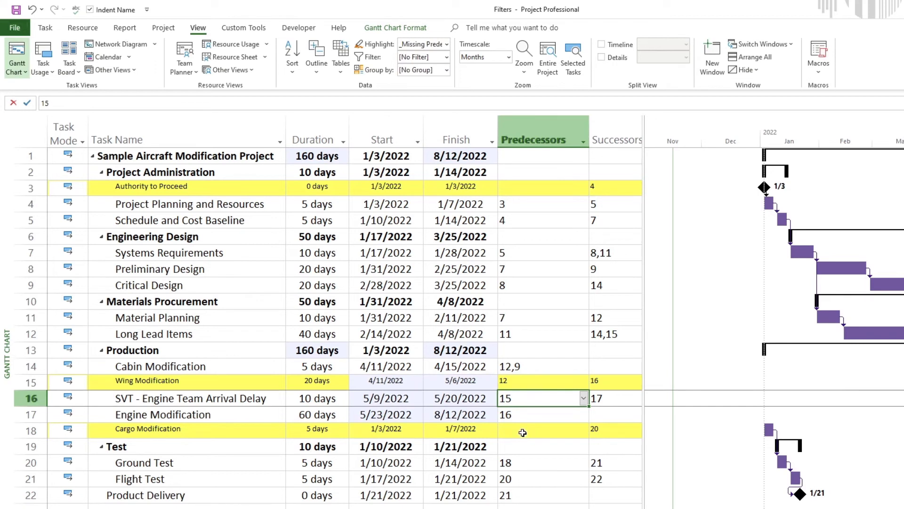
click(520, 429)
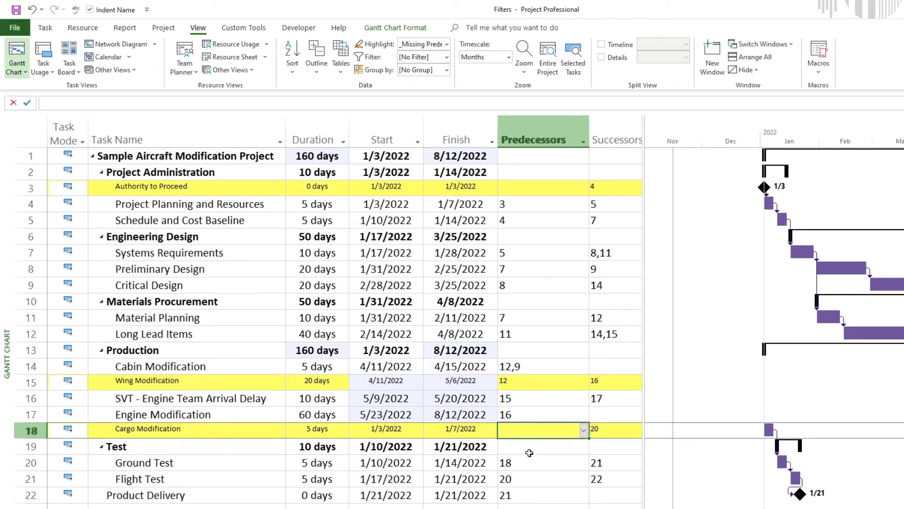
text(16)
key(Return)
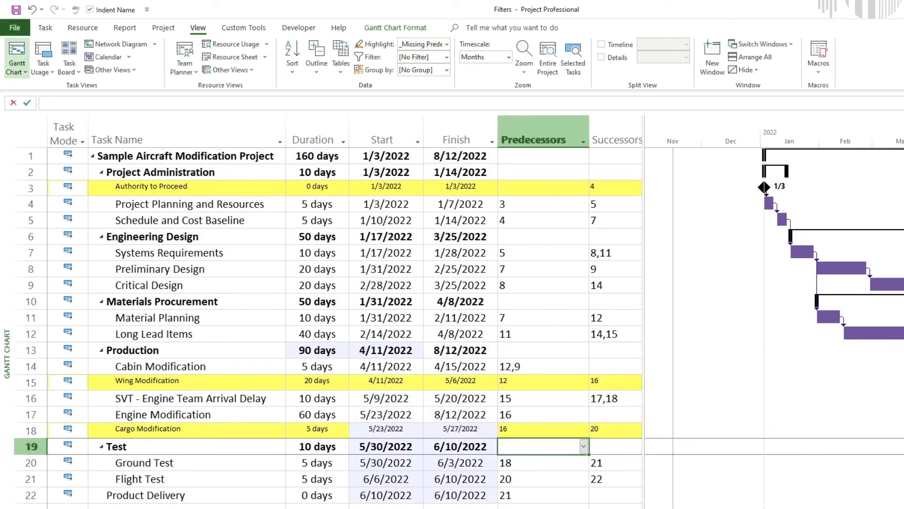
Step: Reapply the _Missing Predecessors highlight and select the Authority to Proceed task row
drag(638, 494, 685, 495)
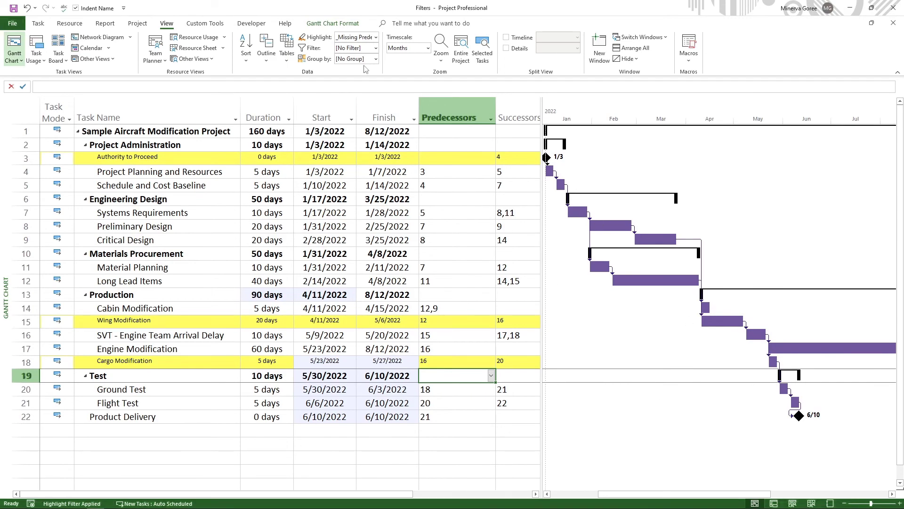
click(376, 38)
click(351, 90)
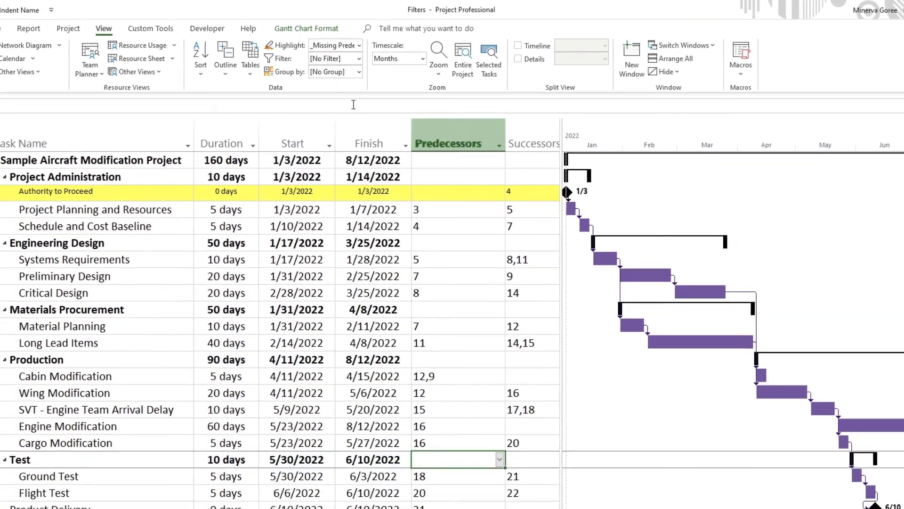
click(24, 160)
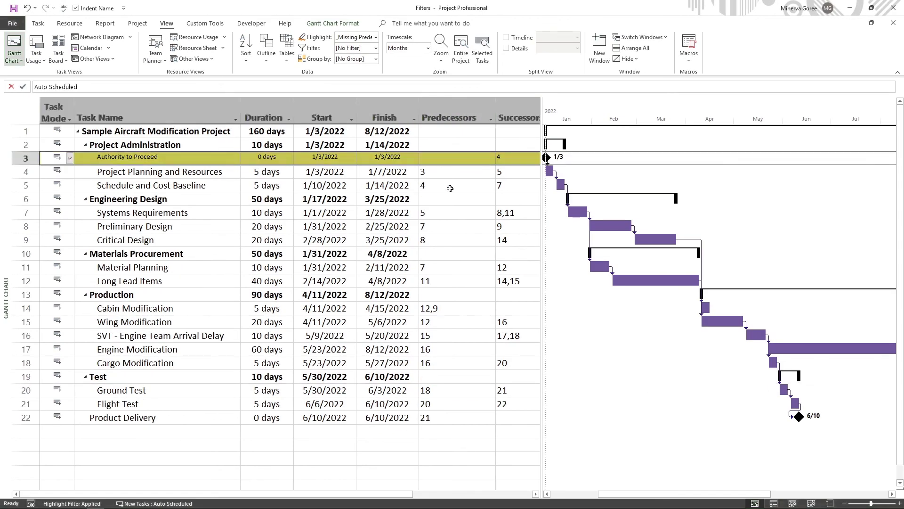
Step: Clear the highlight filter from the schedule by choosing No Highlight
click(376, 37)
click(376, 118)
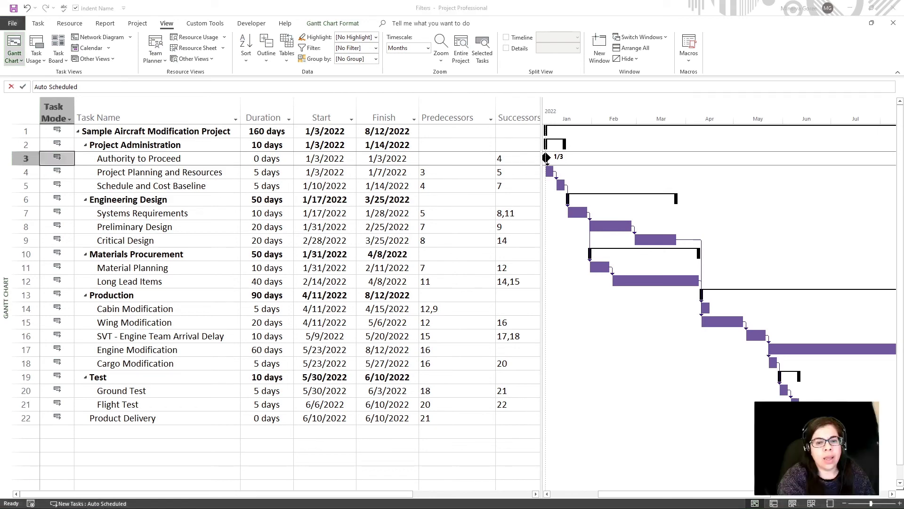
Step: Switch to the browser showing the mad schedules YouTube channel, maximize its window and look through the playlists on the home page
key(alt+Tab)
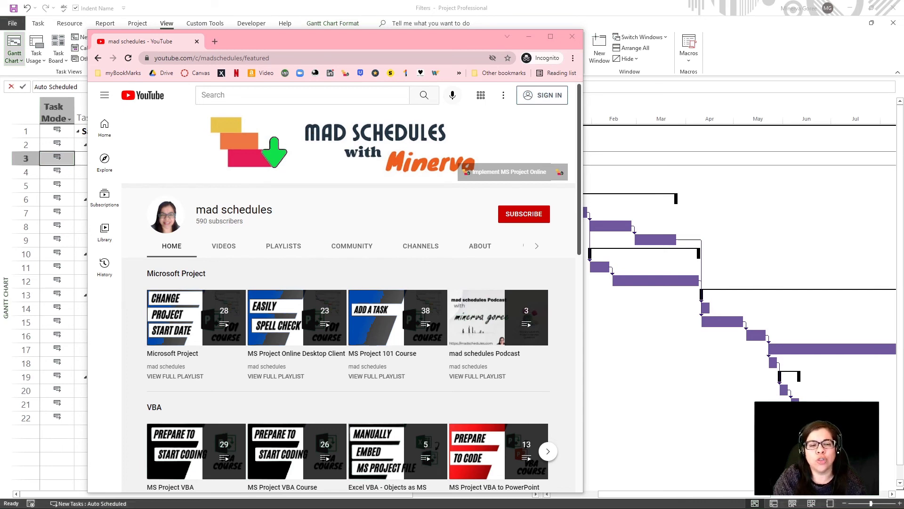
click(551, 38)
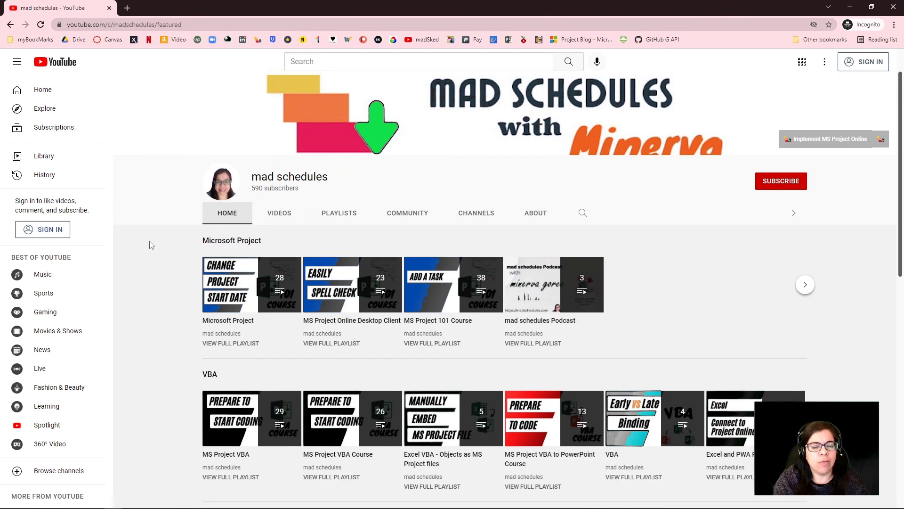
scroll(151, 250, down, 1)
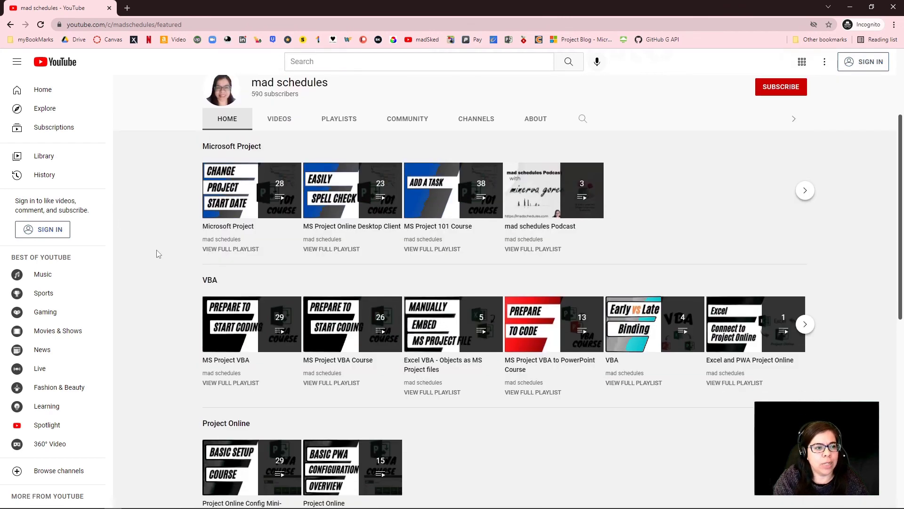
scroll(157, 253, down, 1)
scroll(156, 252, up, 2)
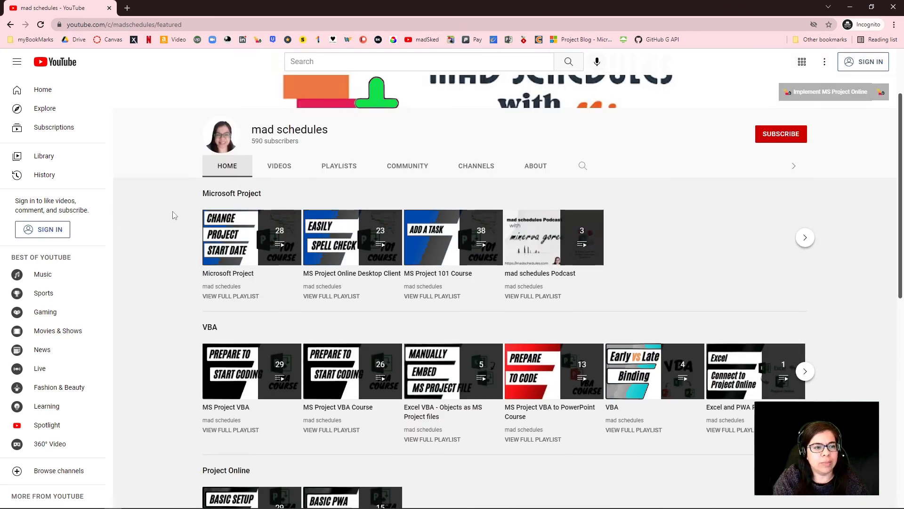
Step: Open the channel's full Microsoft Project playlist and look through its list of videos
click(234, 300)
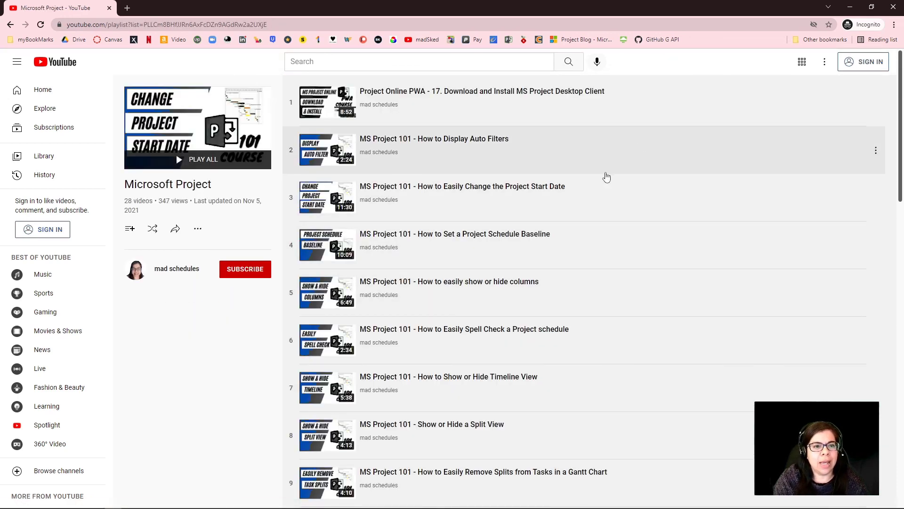
scroll(629, 190, down, 3)
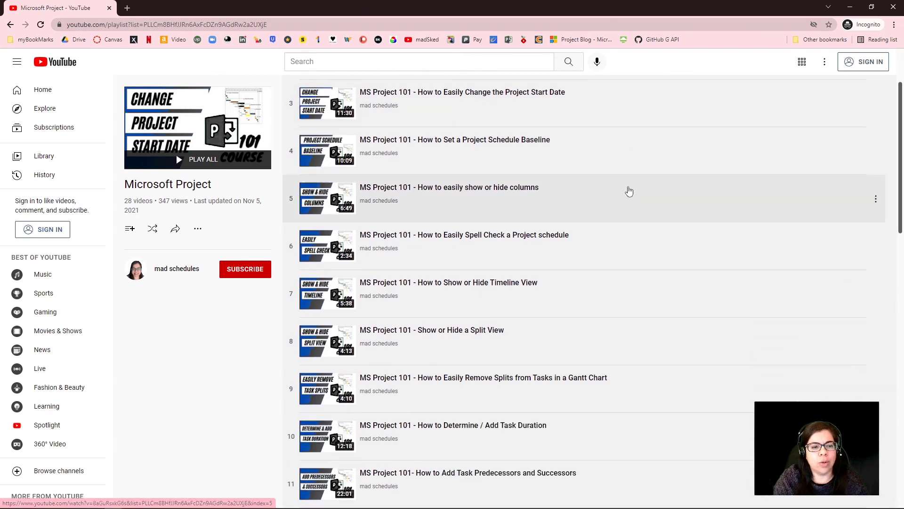
scroll(629, 190, down, 8)
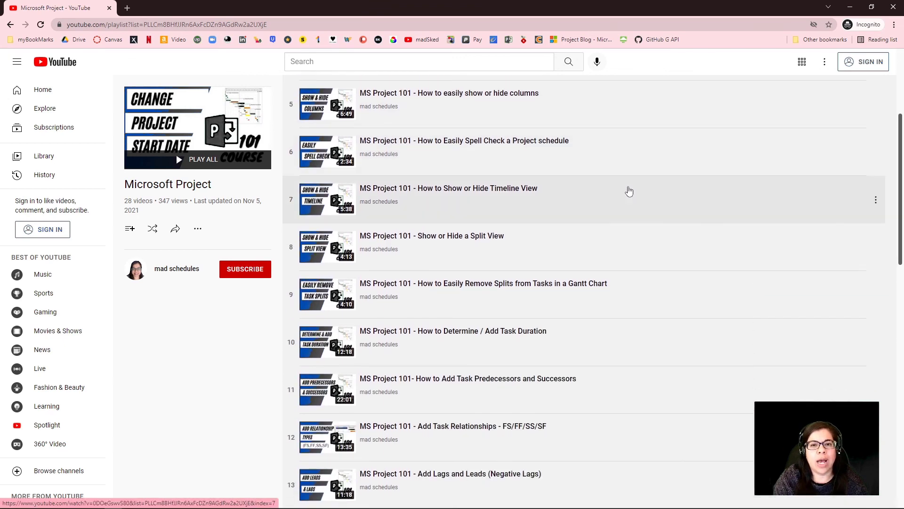
scroll(629, 190, down, 7)
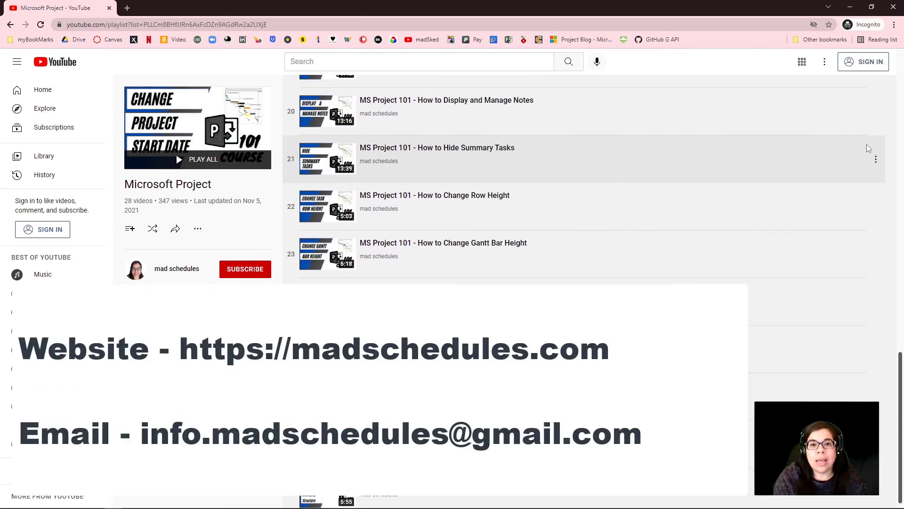